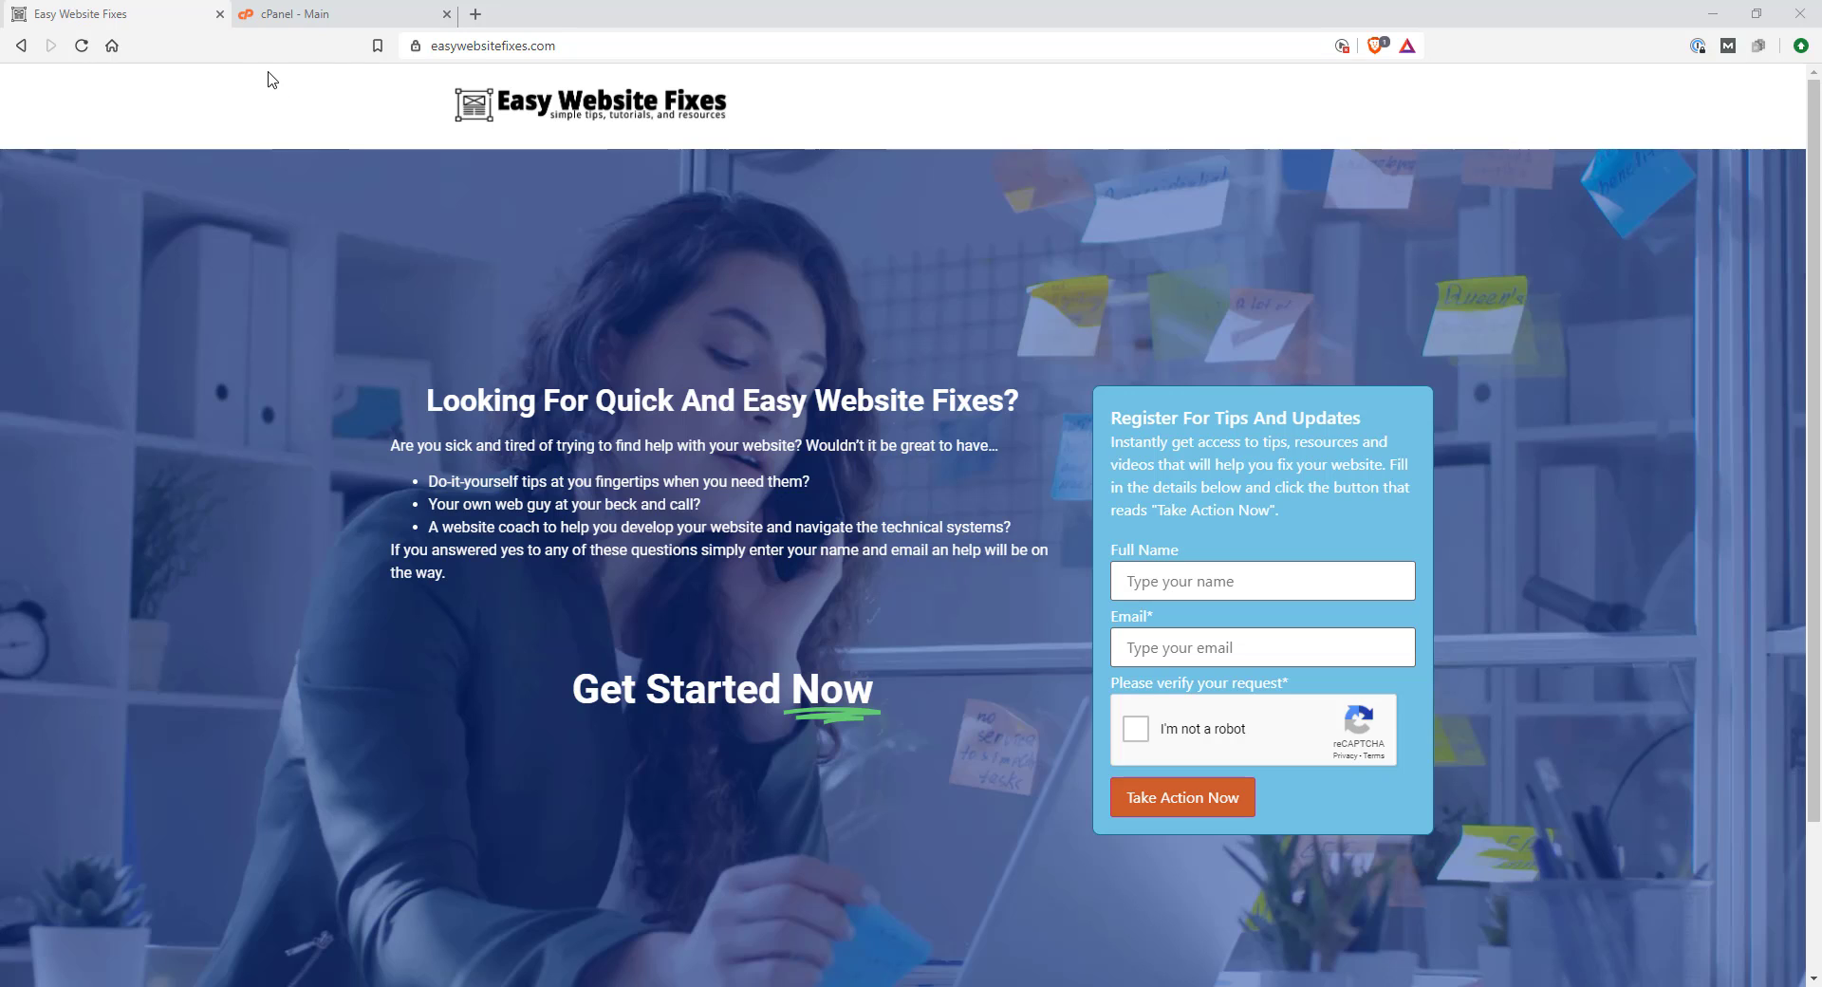
# Append /wp-admin to the easywebsitefixes.com address to load the WordPress login page
pyautogui.click(583, 45)
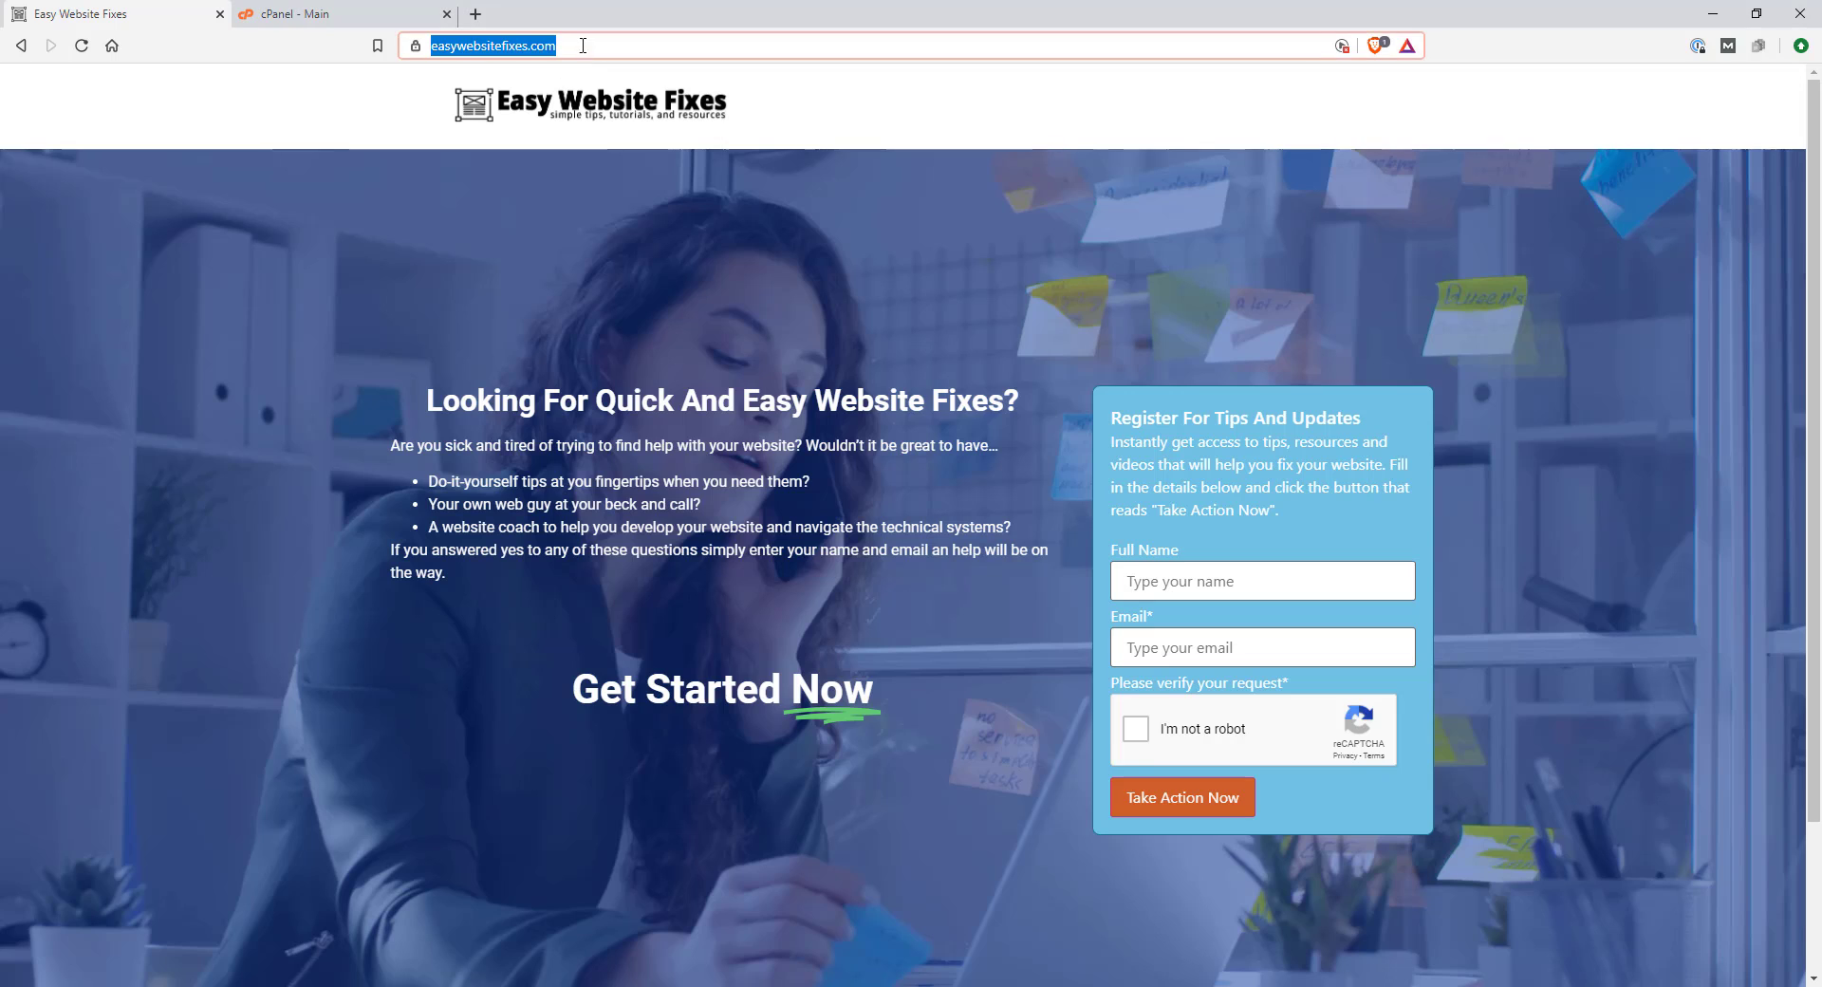
pyautogui.click(569, 39)
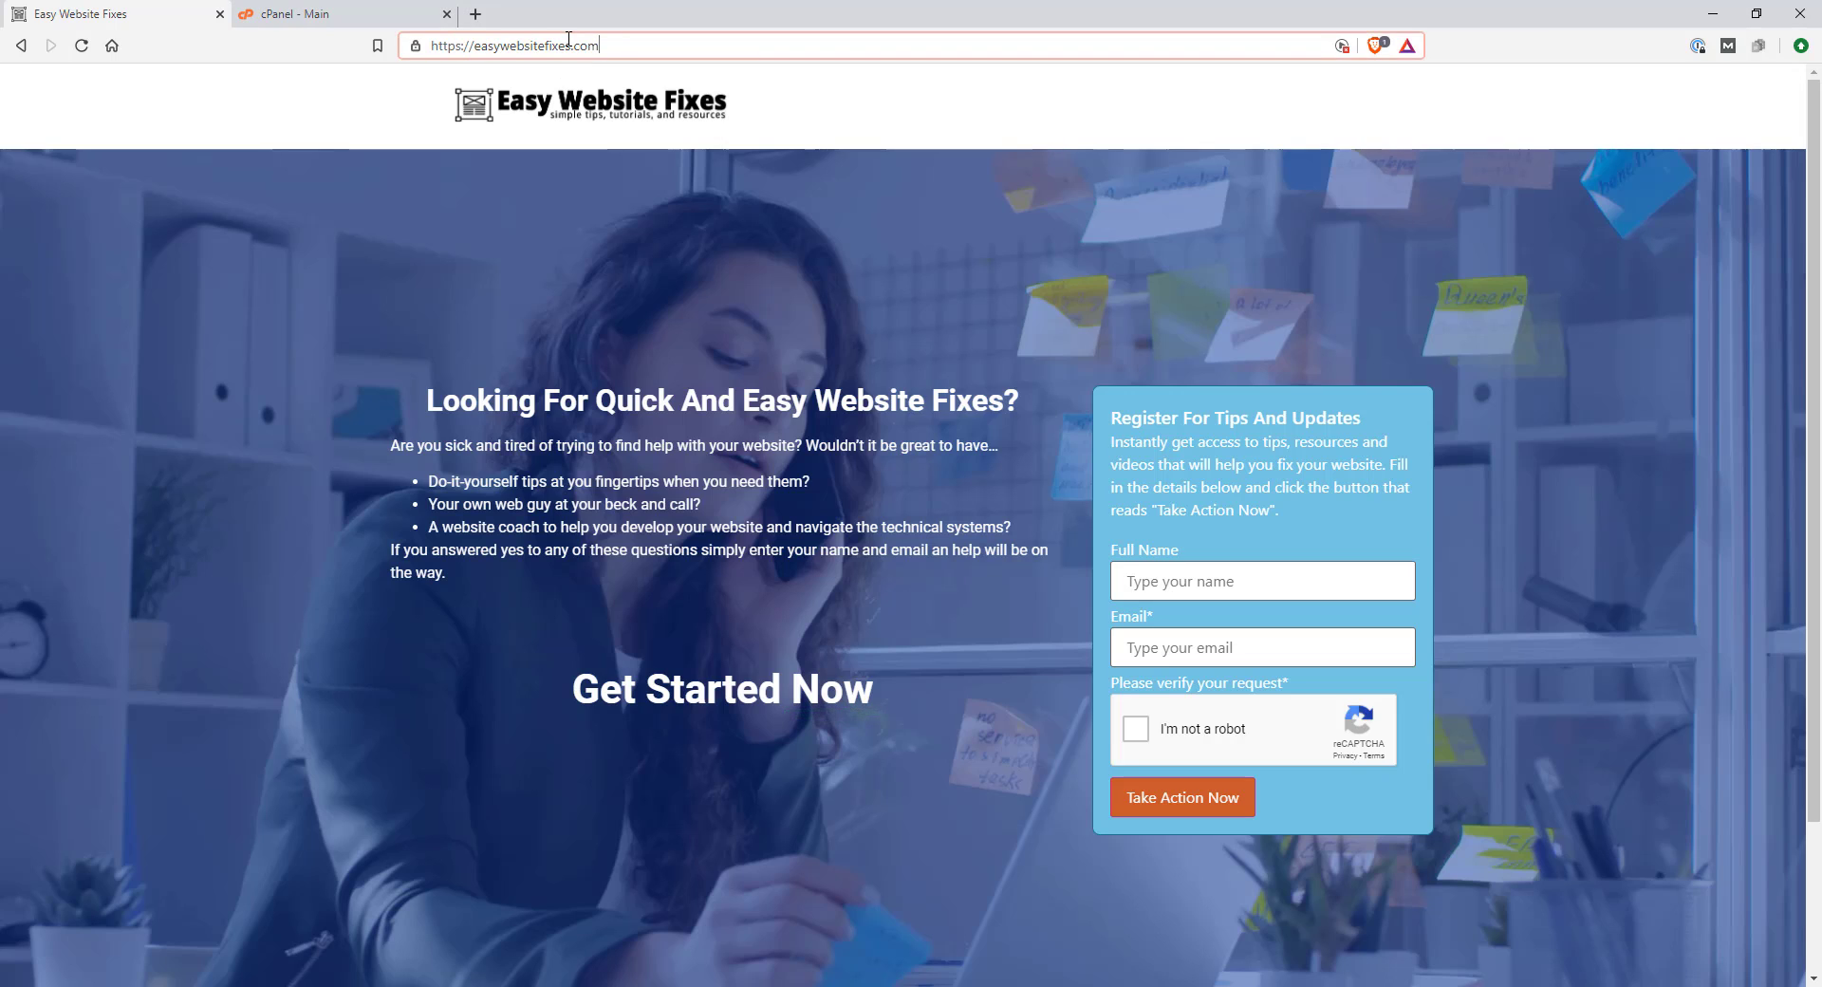
pyautogui.write('/wp-admin')
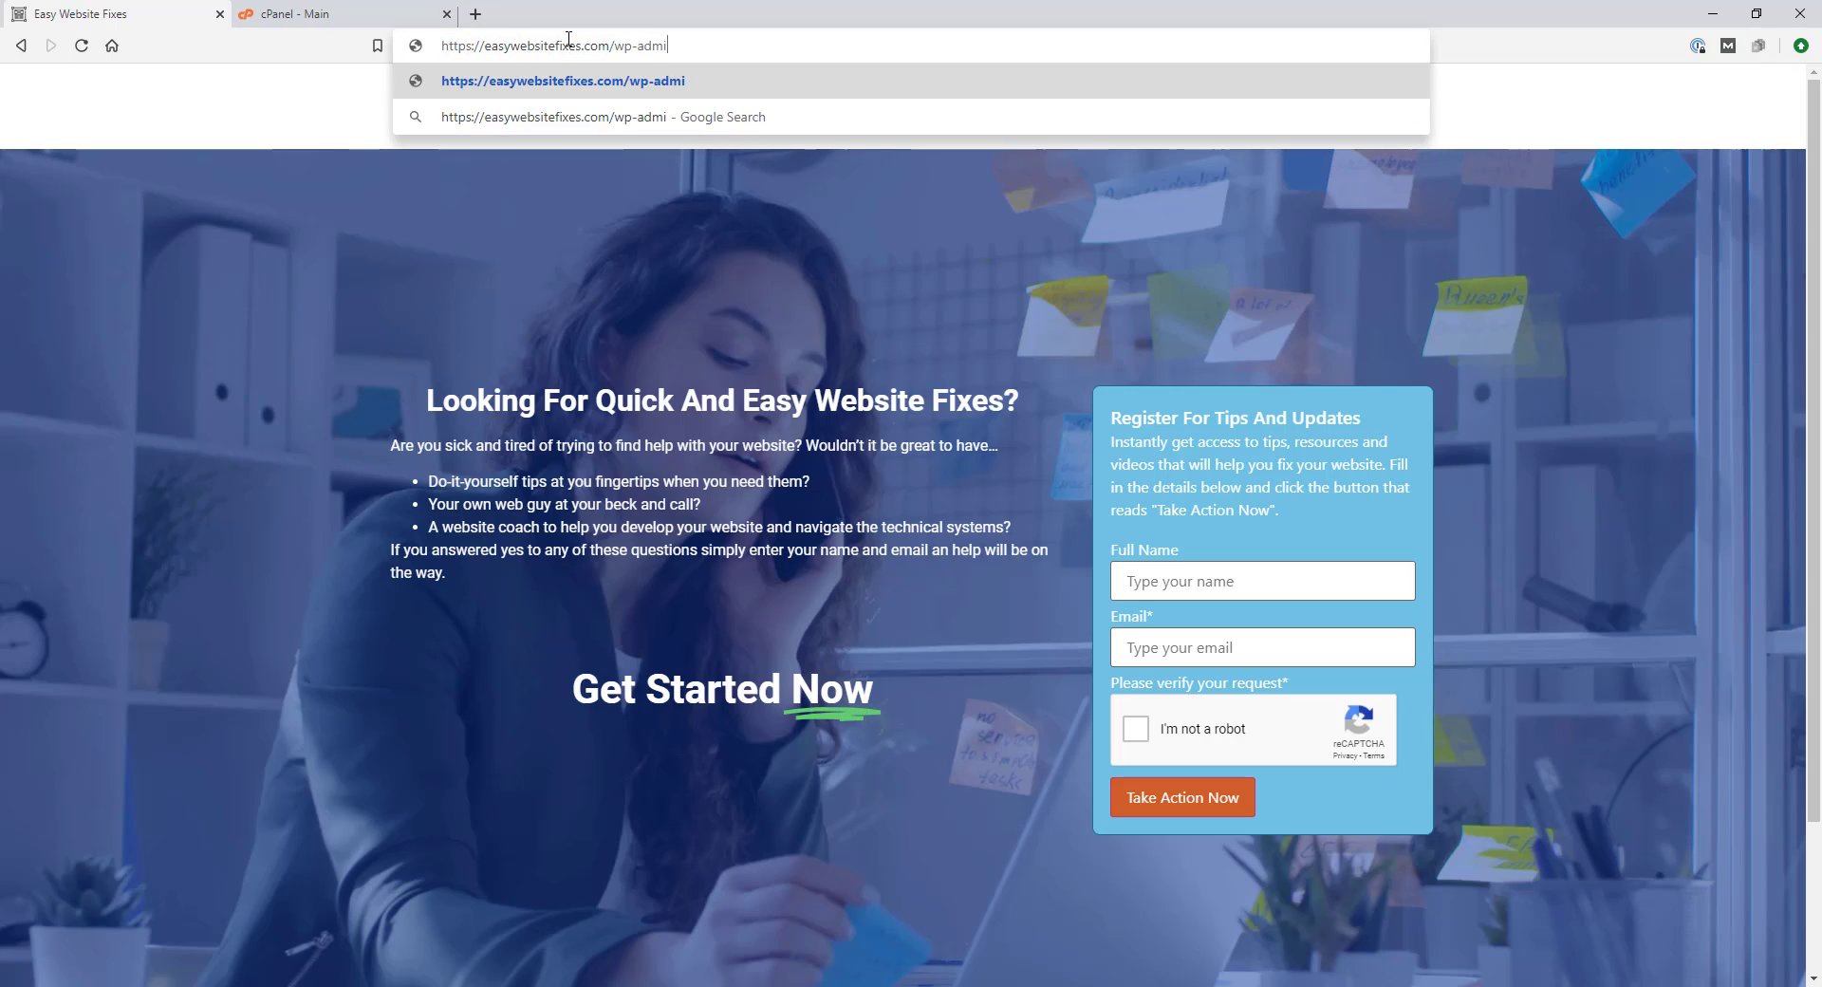
pyautogui.press('Return')
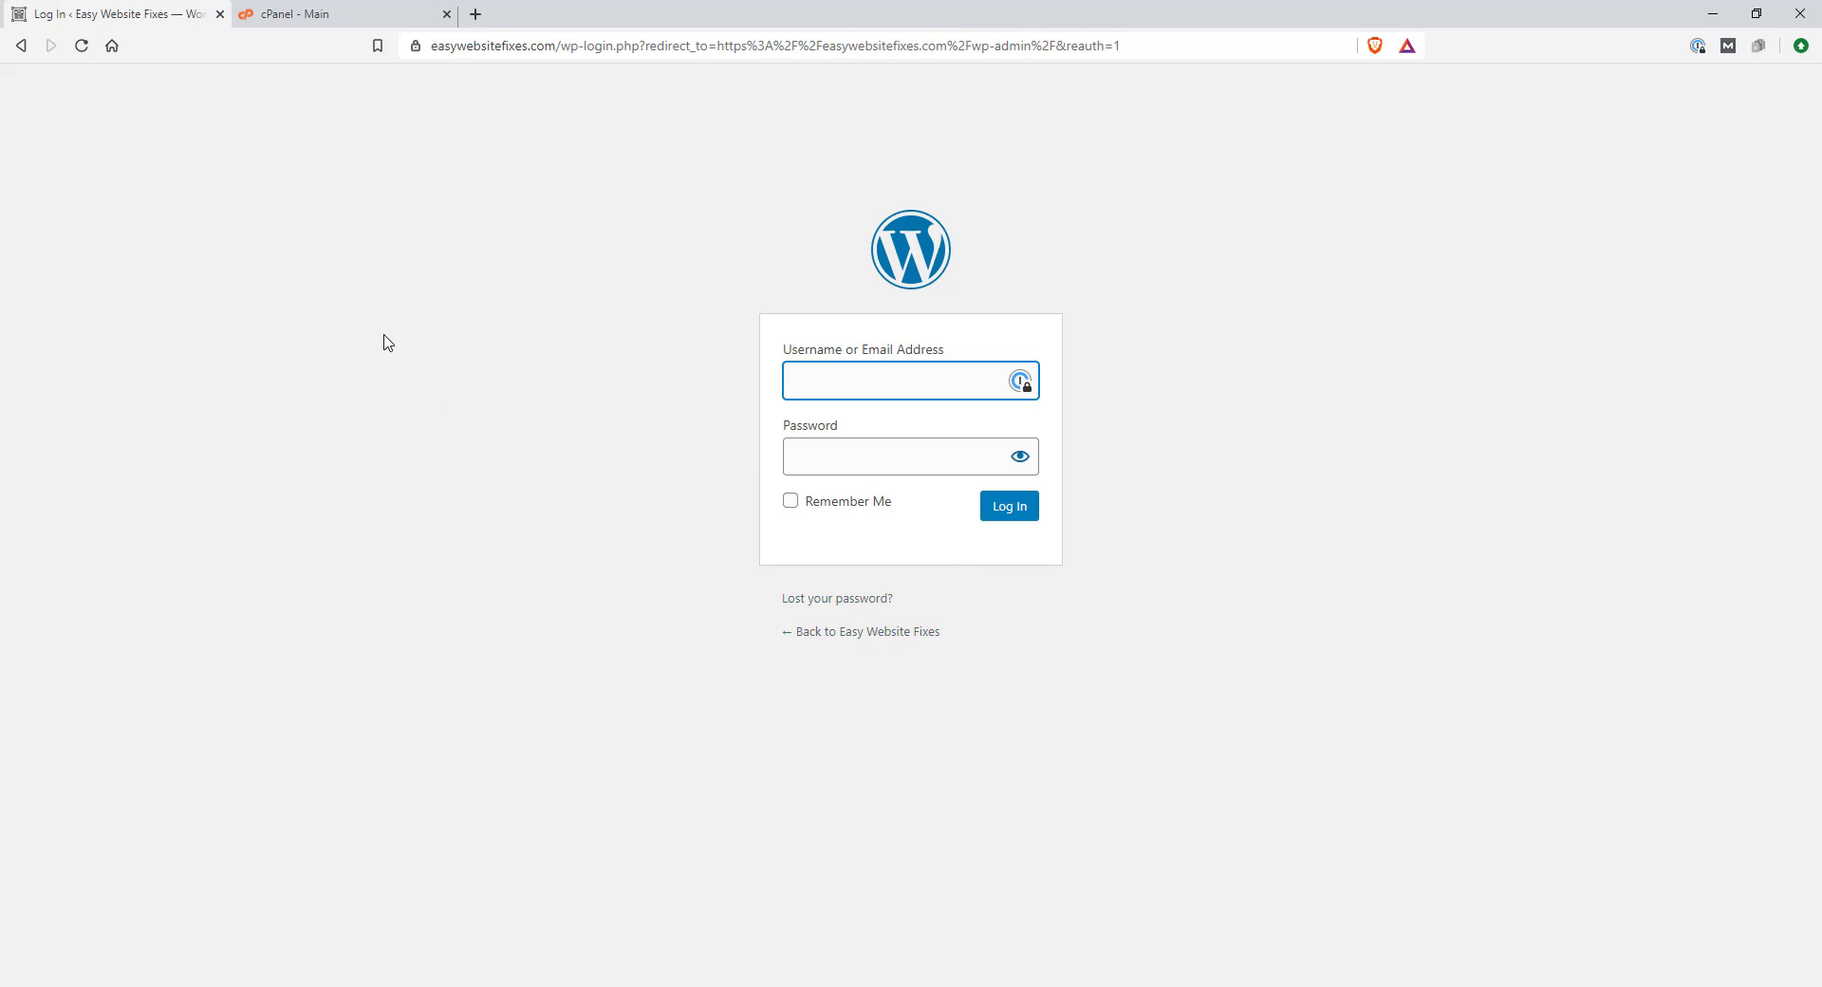
# Switch to the cPanel - Main tab and scroll down to its Databases section
pyautogui.click(323, 32)
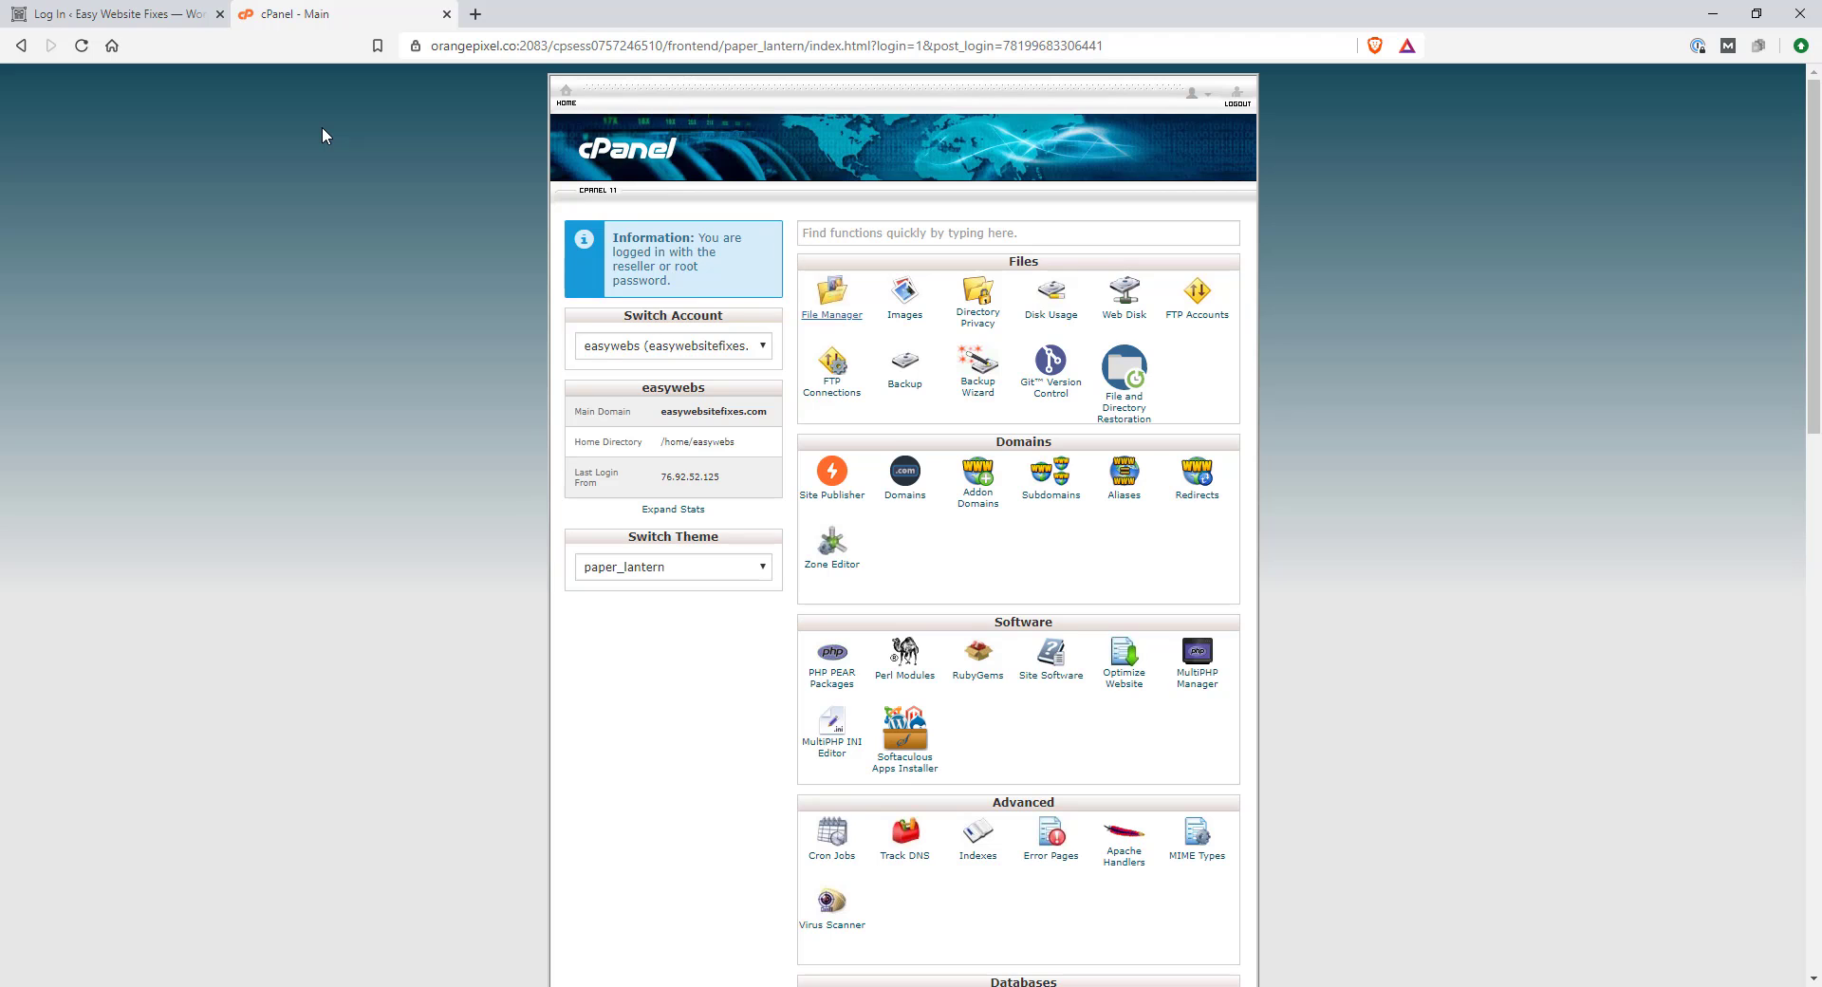
pyautogui.scroll(-5, 684, 724)
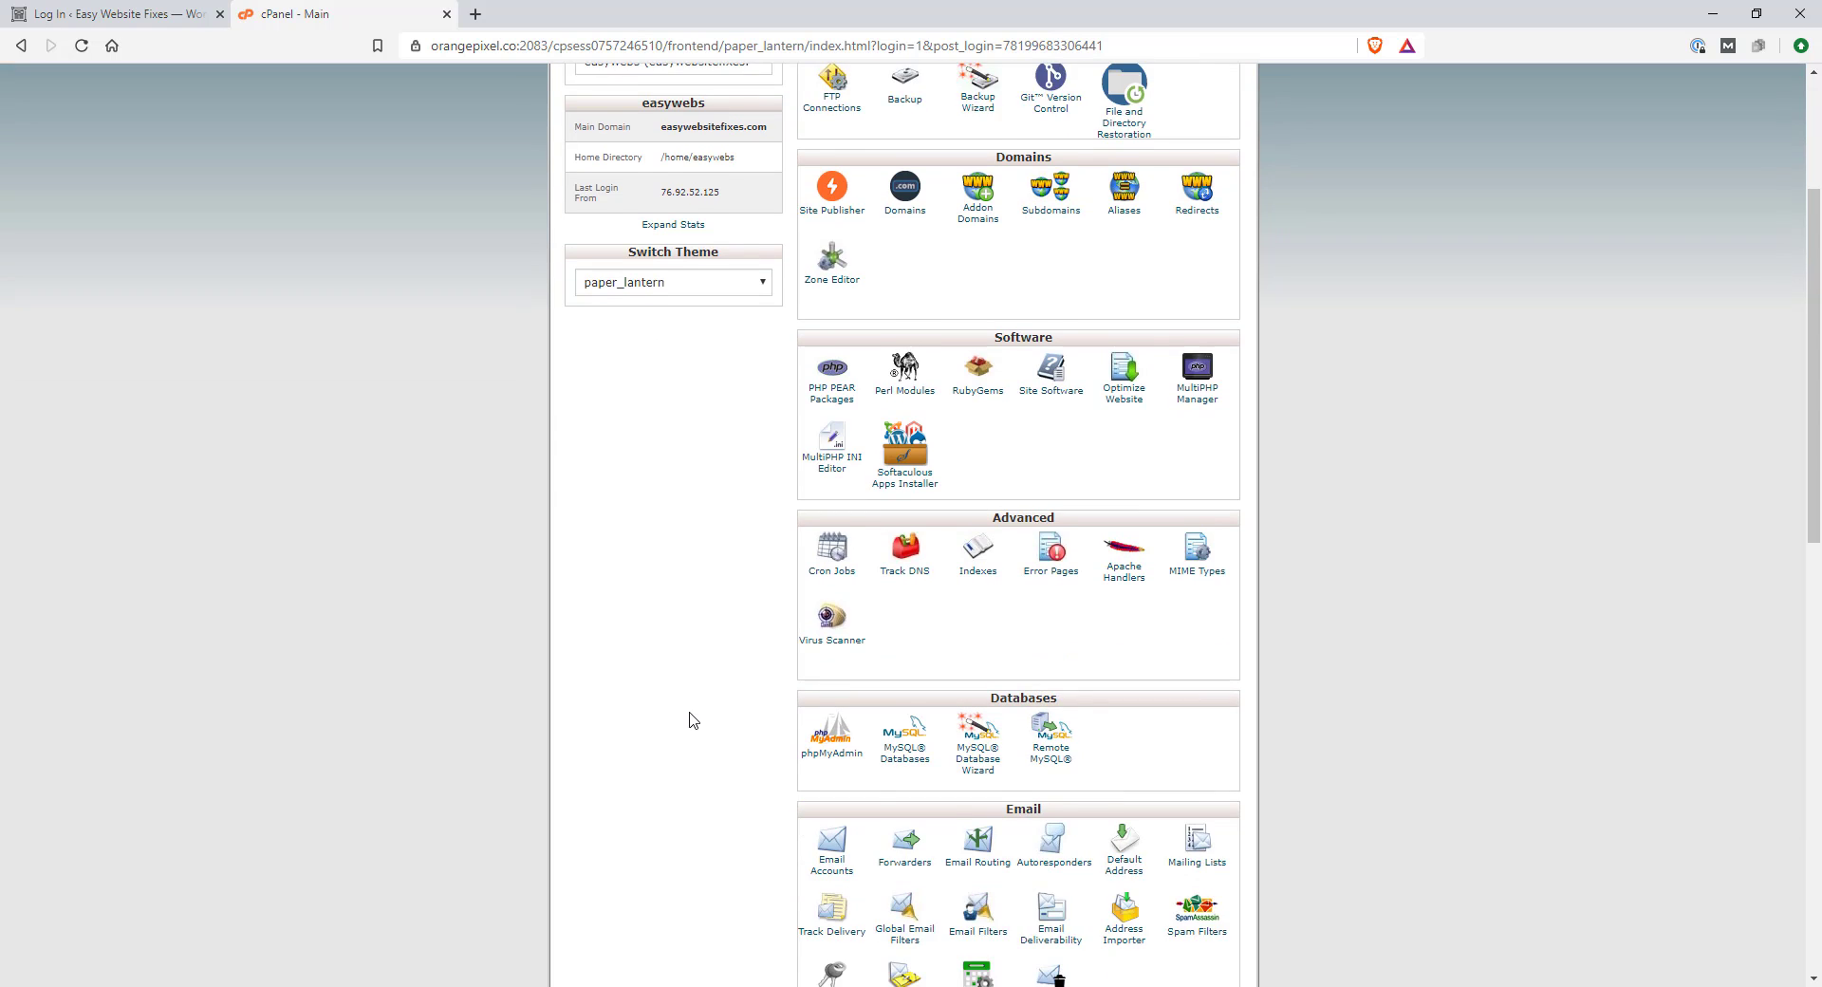
pyautogui.scroll(5, 655, 717)
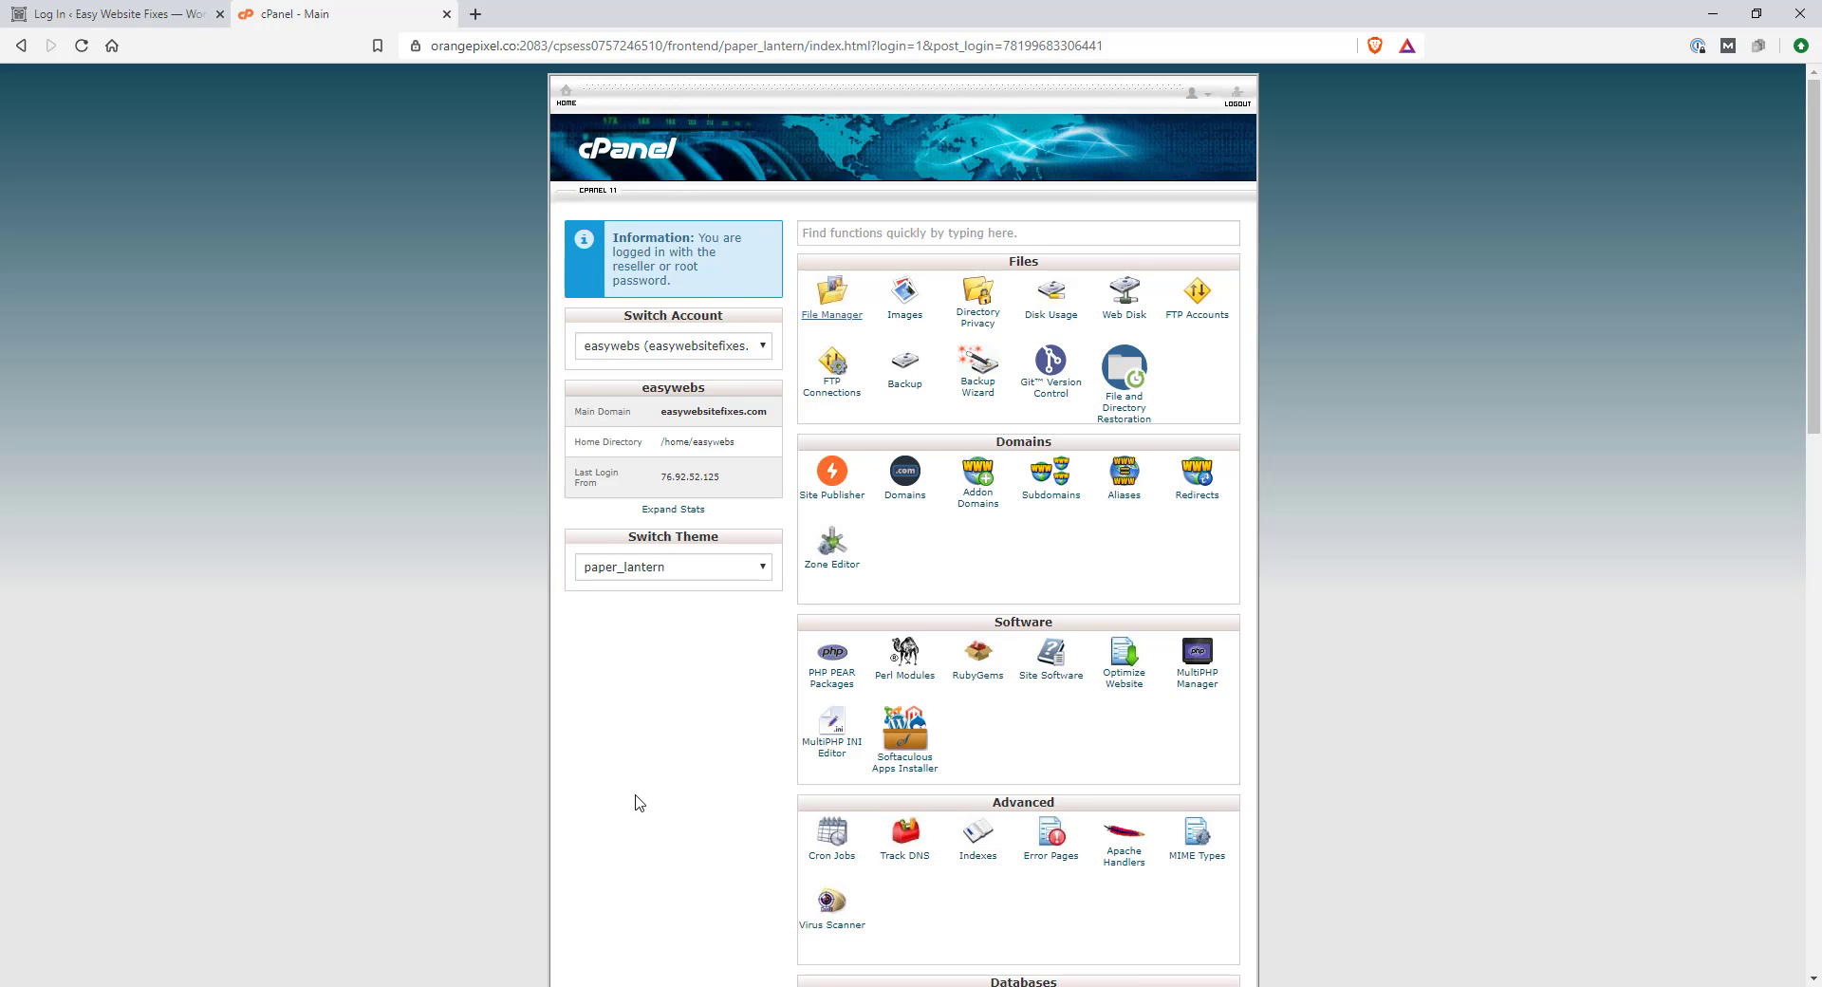
pyautogui.scroll(-5, 639, 793)
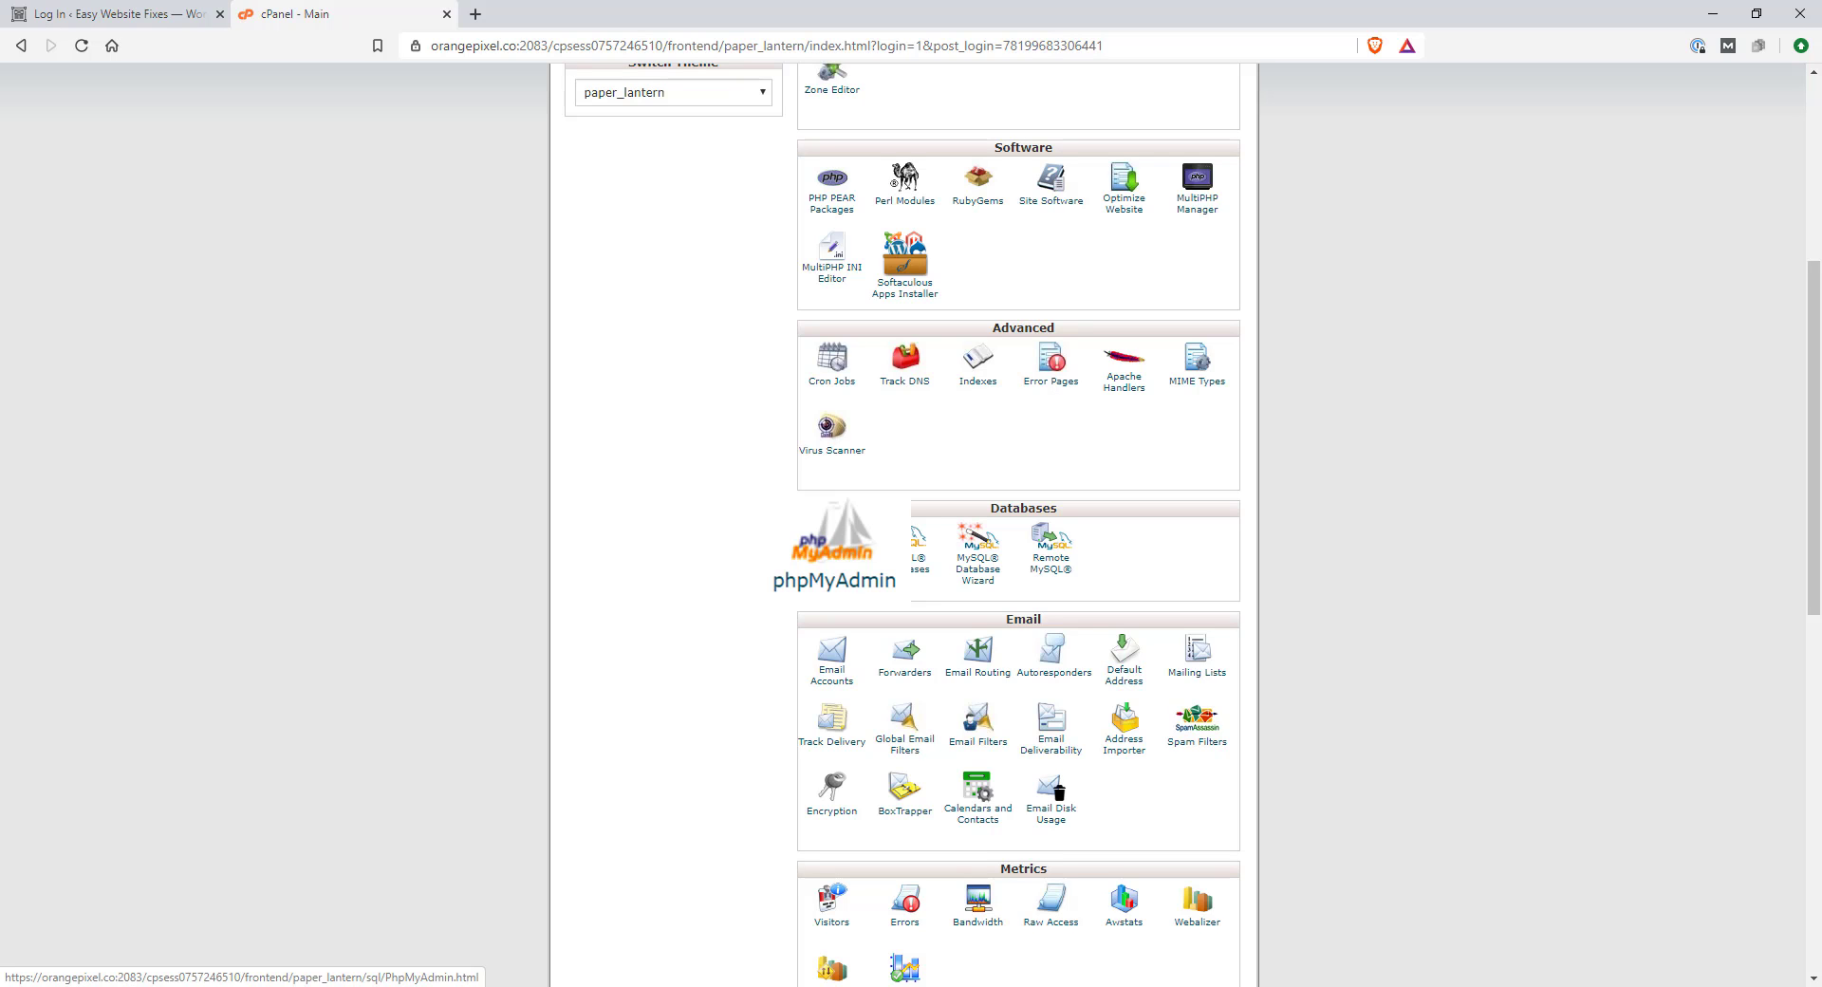
# Launch phpMyAdmin and browse the wp4l_options table in database easywebs_wp420
pyautogui.click(834, 564)
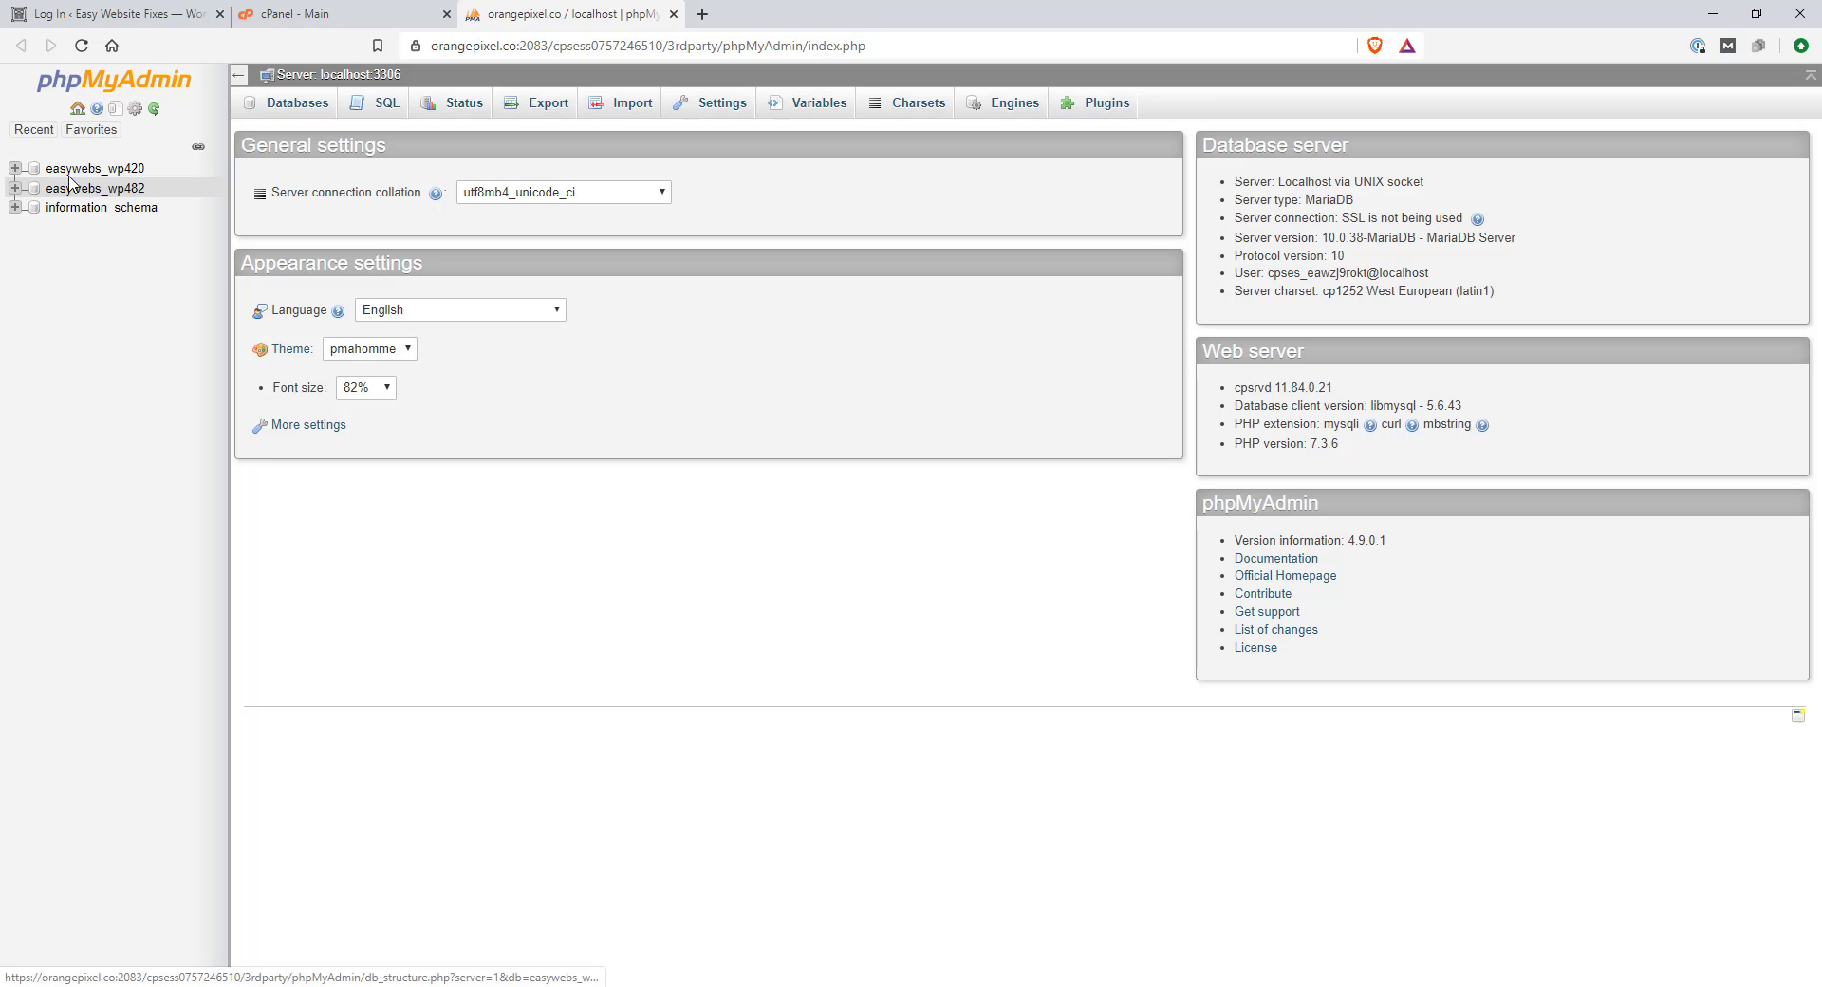
pyautogui.click(15, 169)
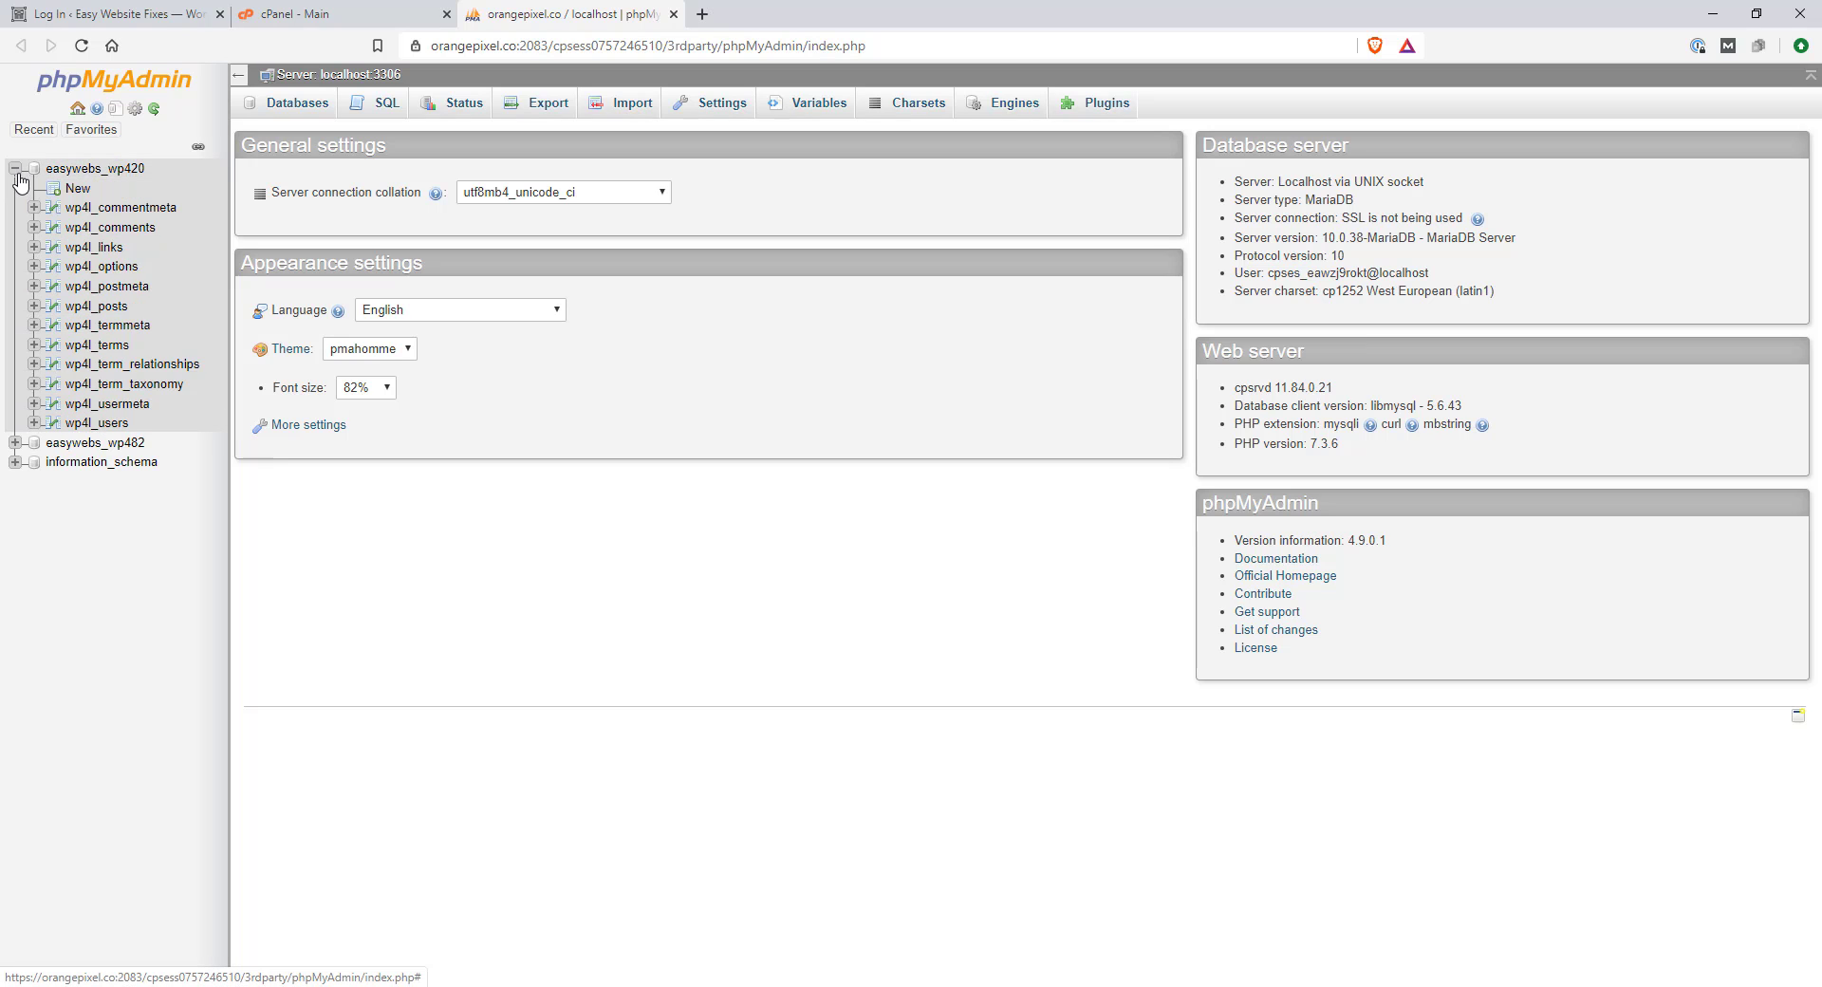
pyautogui.click(125, 276)
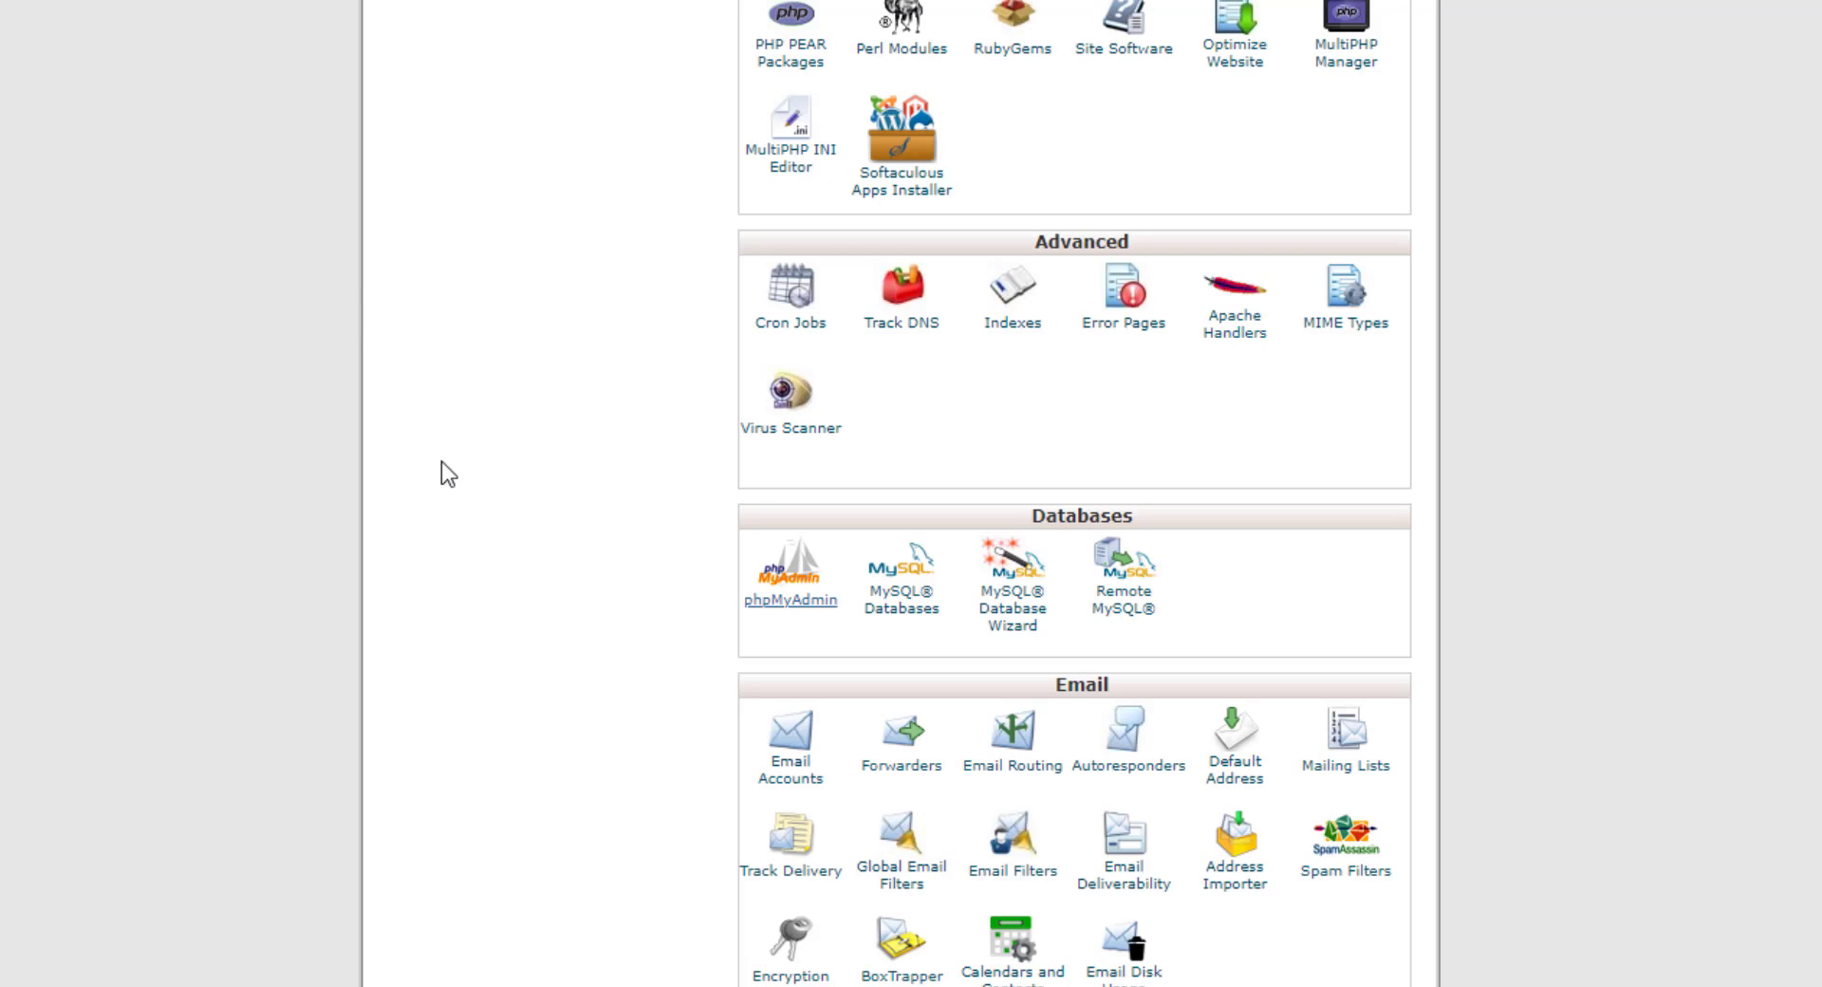
# In File Manager, open public_html and bring up the context menu for wp-config.php
pyautogui.scroll(8, 521, 591)
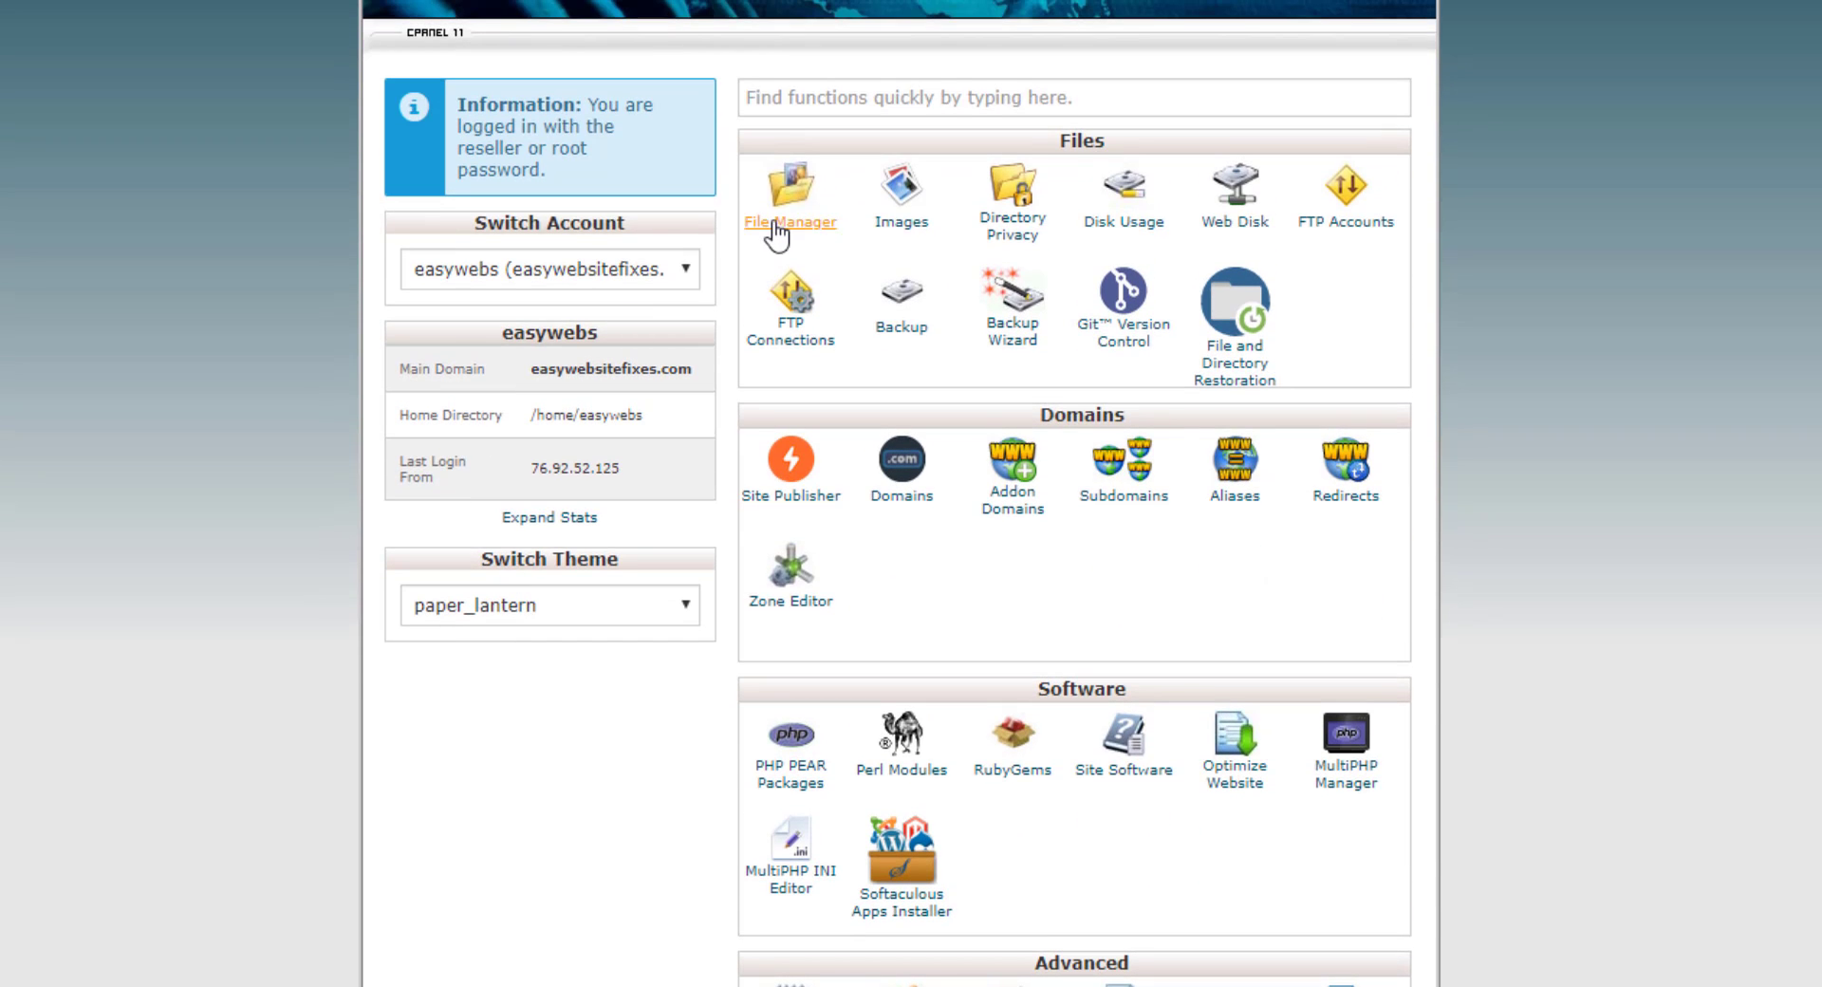
pyautogui.click(806, 228)
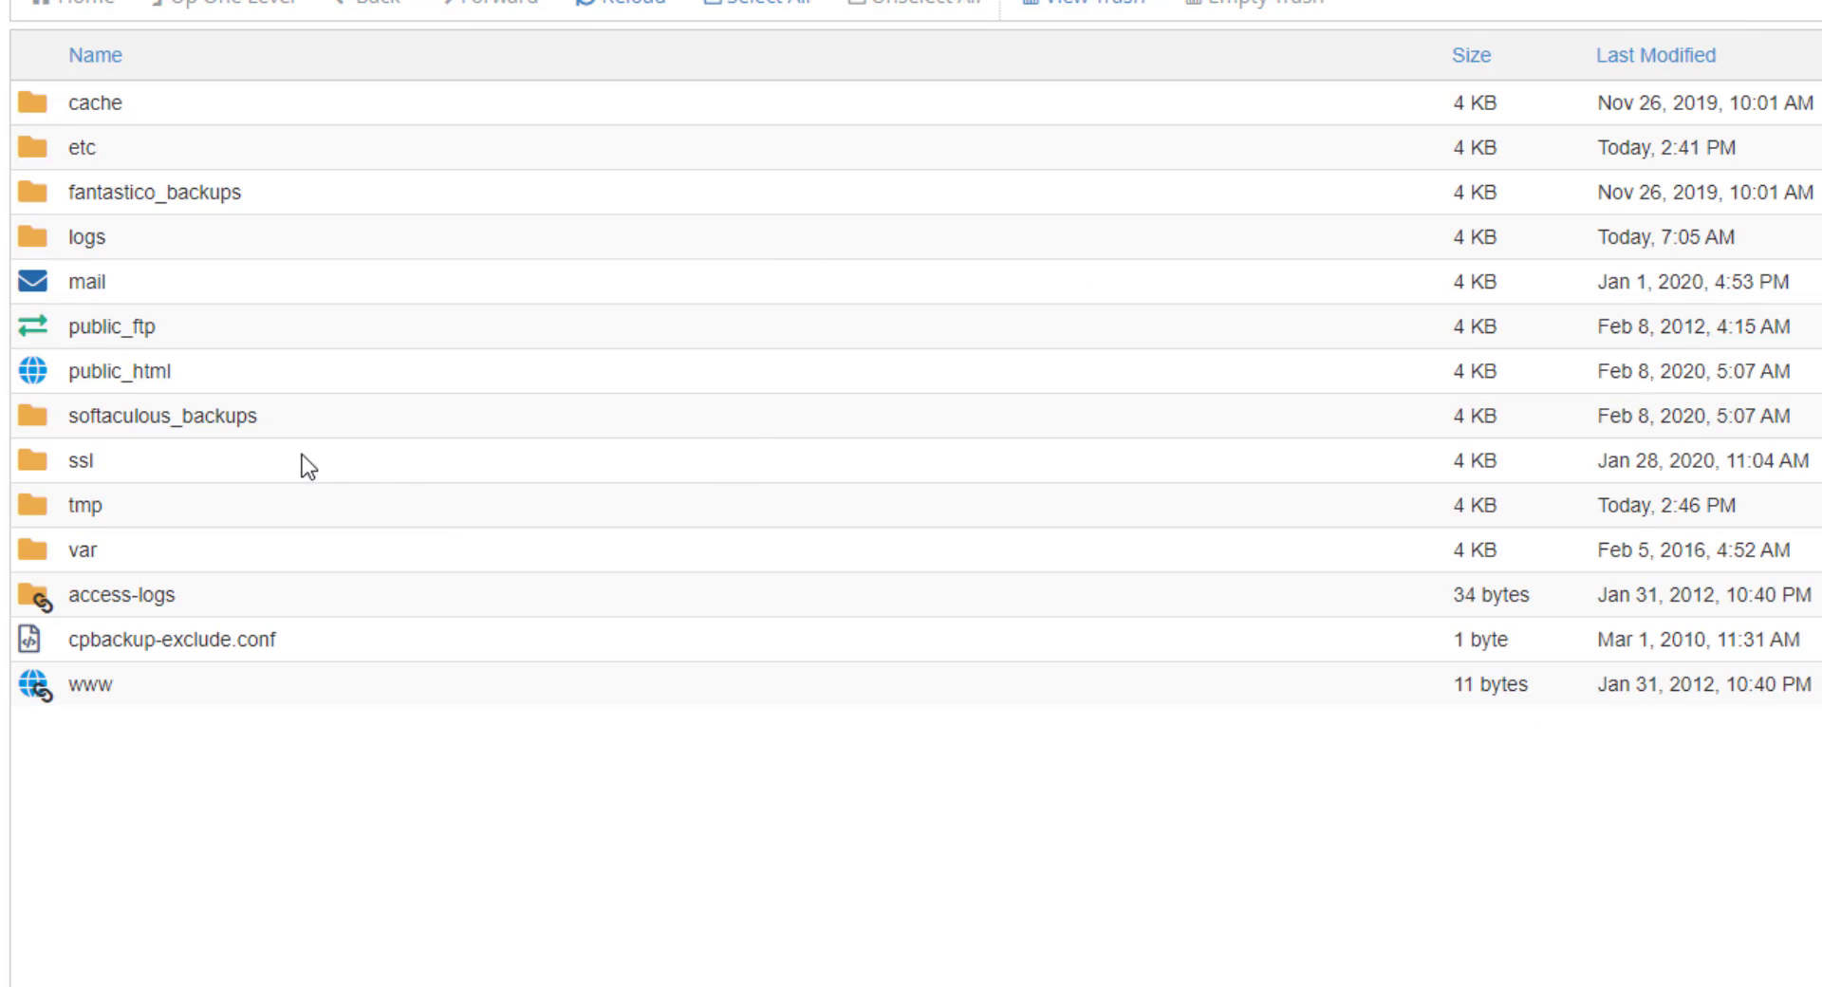
pyautogui.click(60, 379)
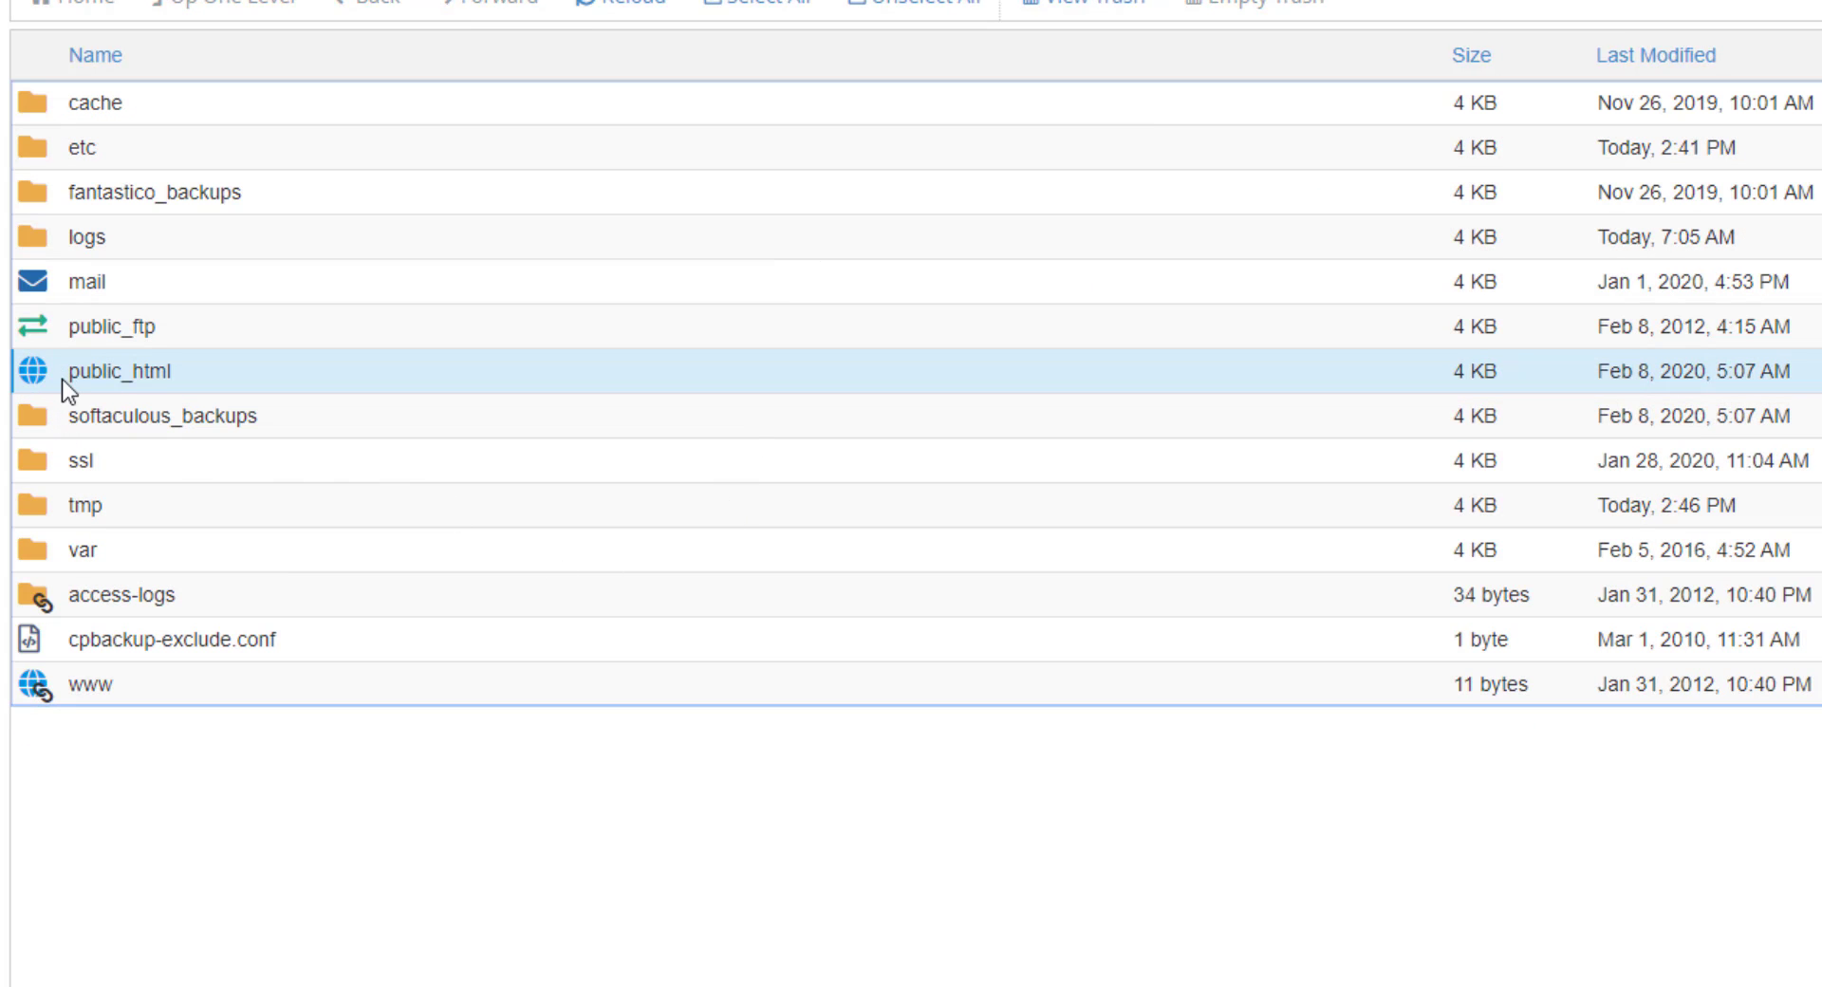
pyautogui.doubleClick(28, 376)
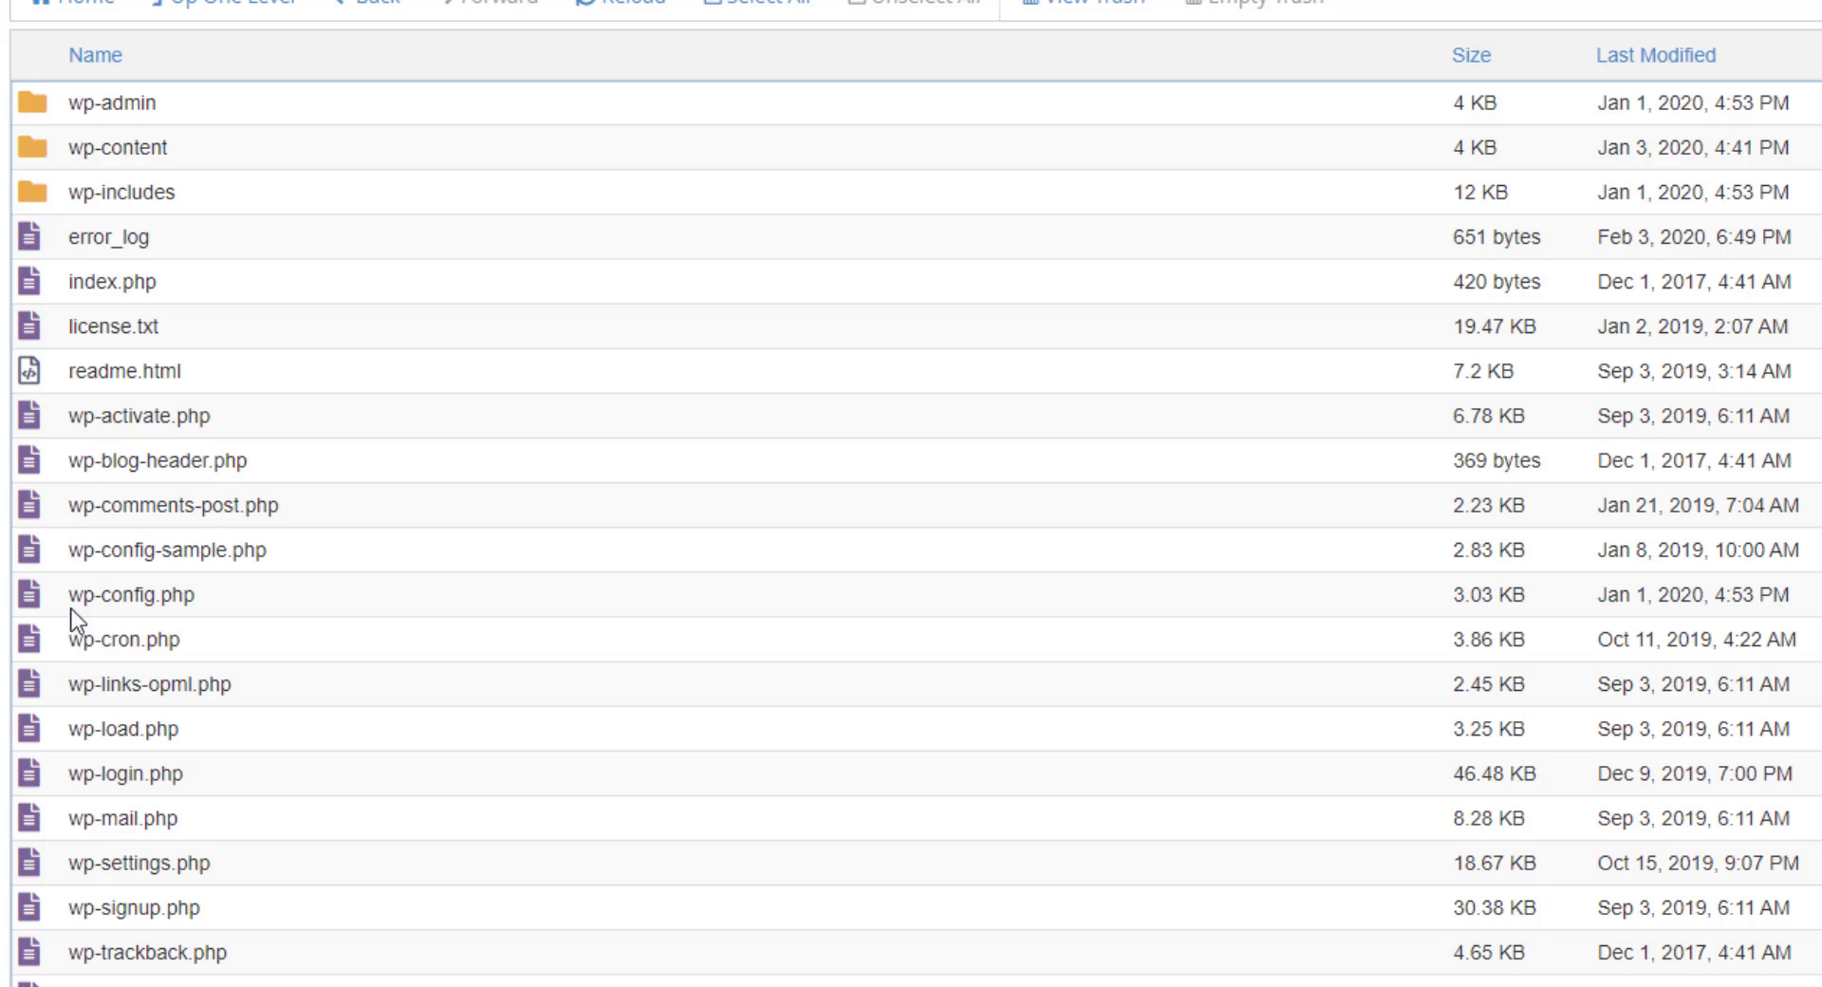
pyautogui.click(127, 592)
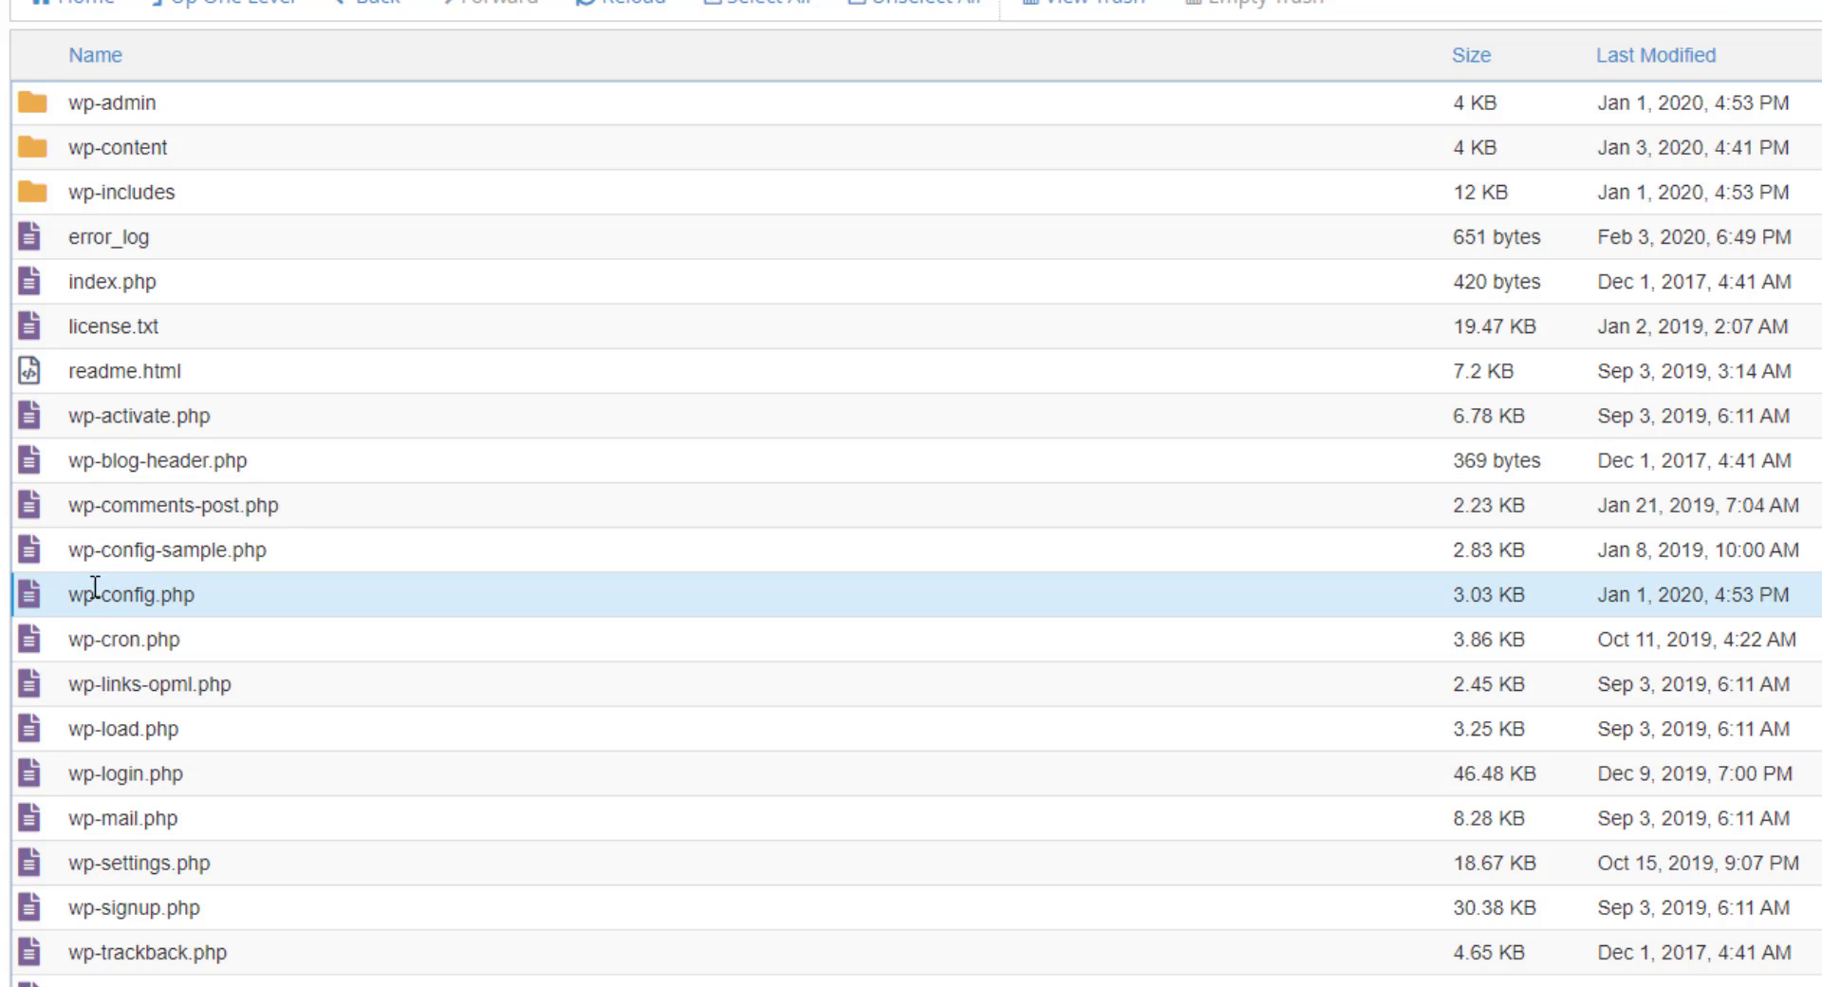
pyautogui.rightClick(90, 598)
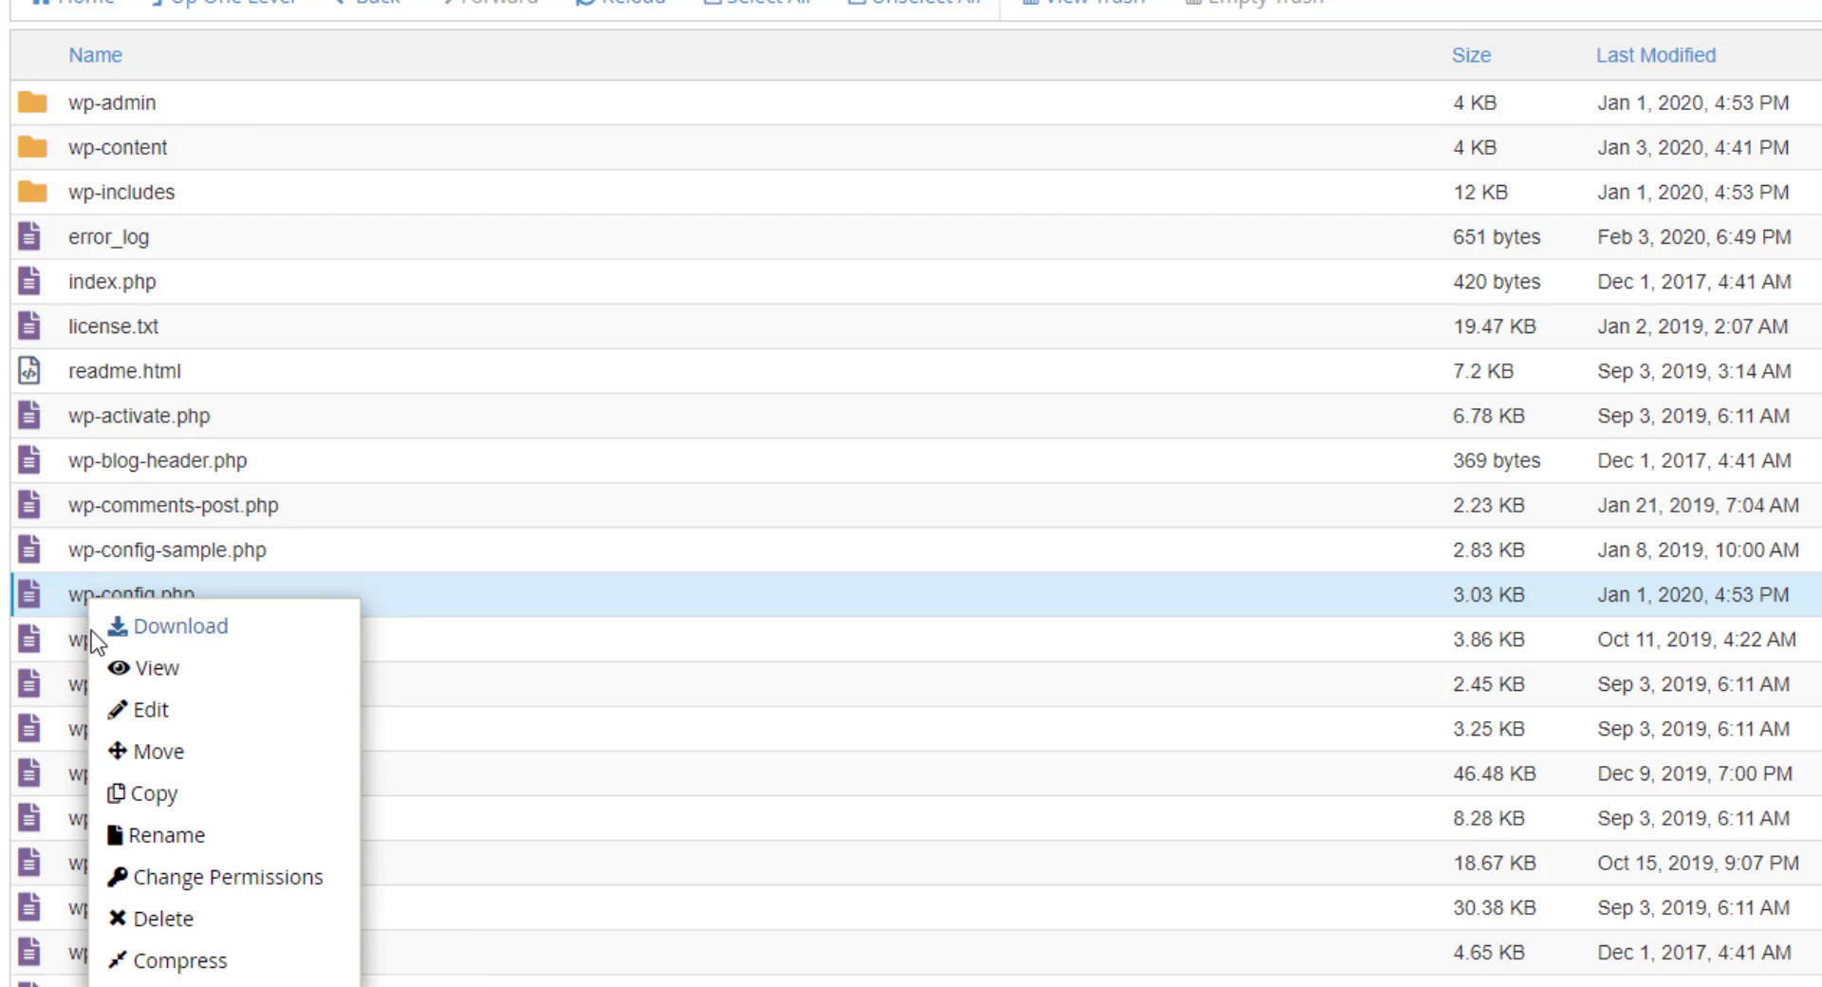
# View wp-config.php and confirm its DB_NAME is easywebs_wp482
pyautogui.click(152, 669)
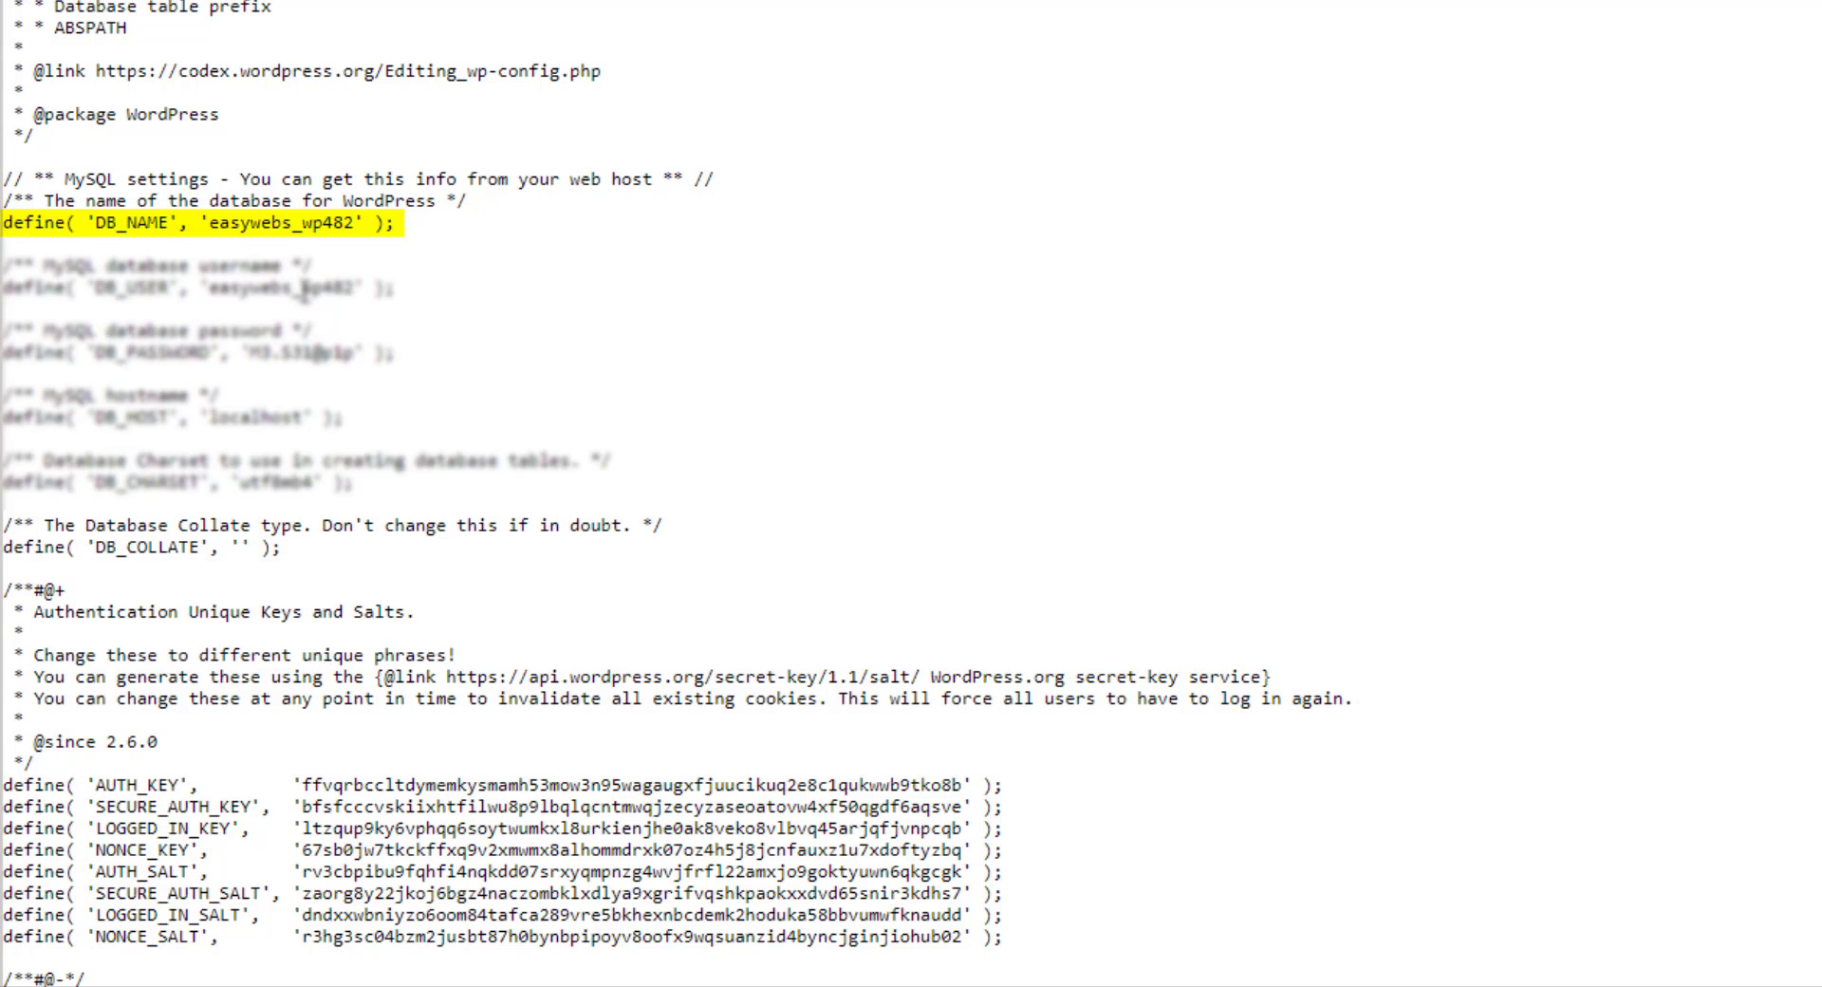
pyautogui.moveTo(305, 289); pyautogui.dragTo(391, 295)
pyautogui.click(491, 283)
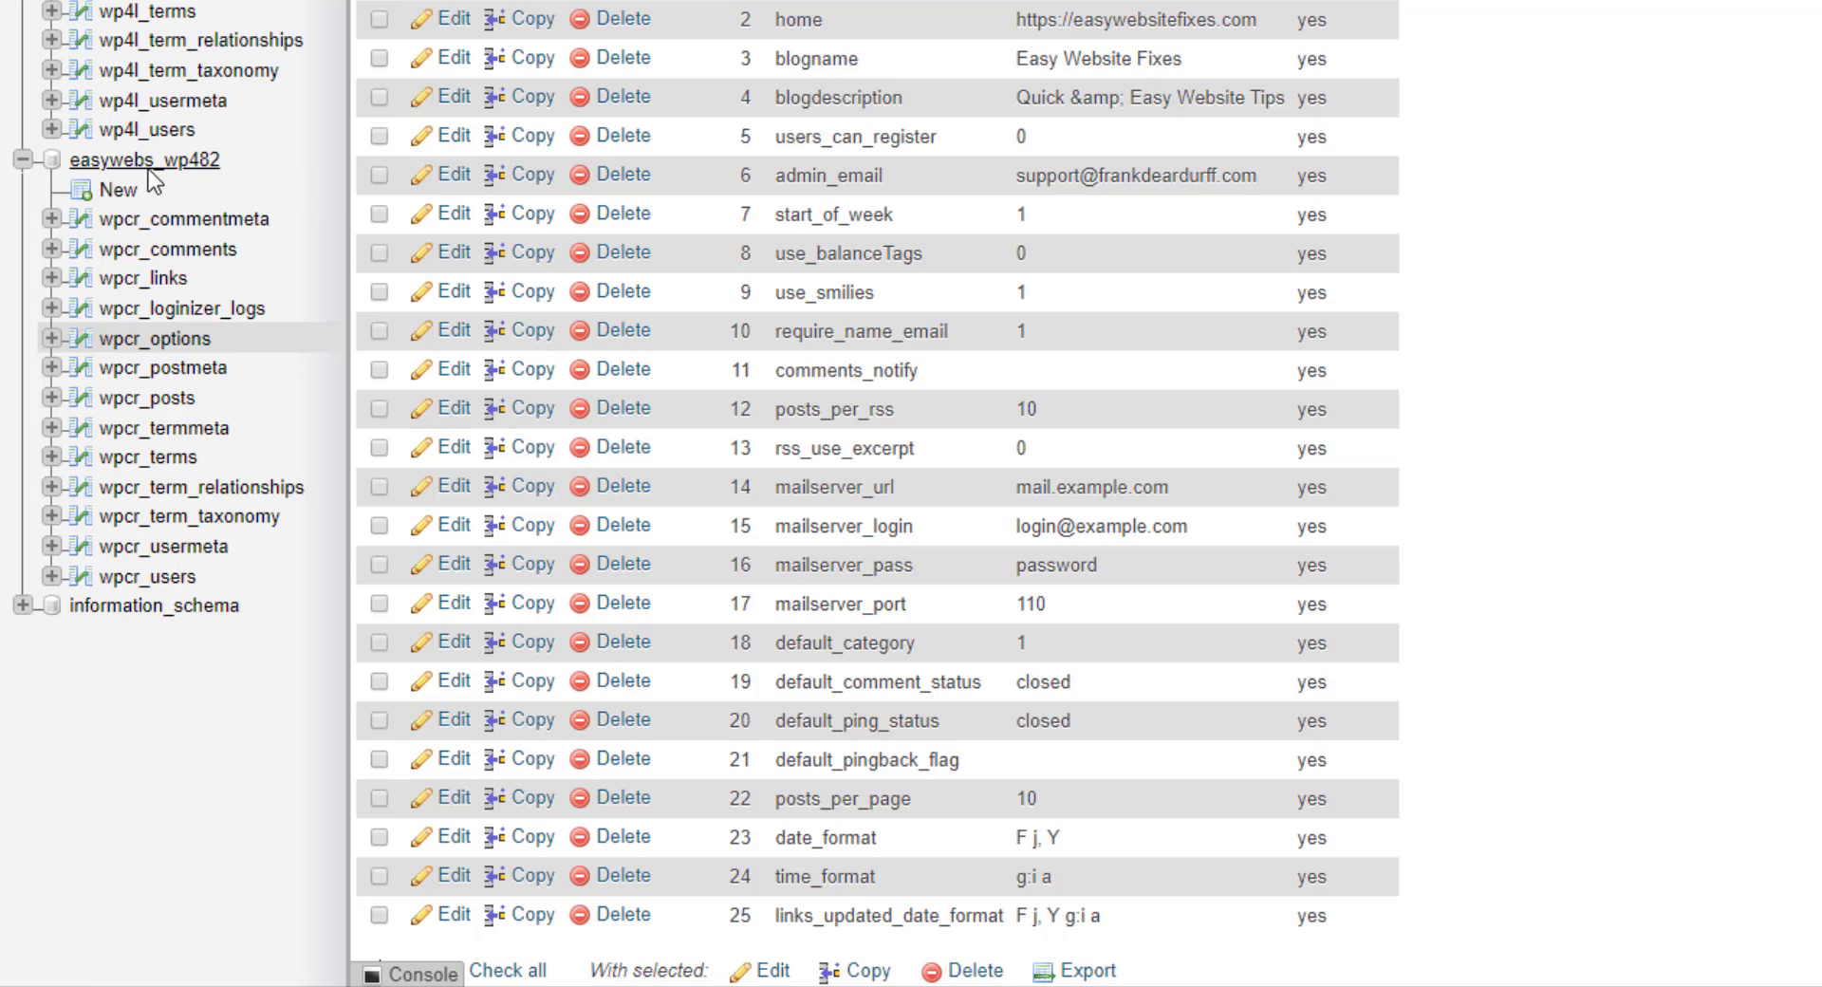
# Browse the wpcr_users table of easywebs_wp482 to show its single admin user row
pyautogui.scroll(-4, 171, 380)
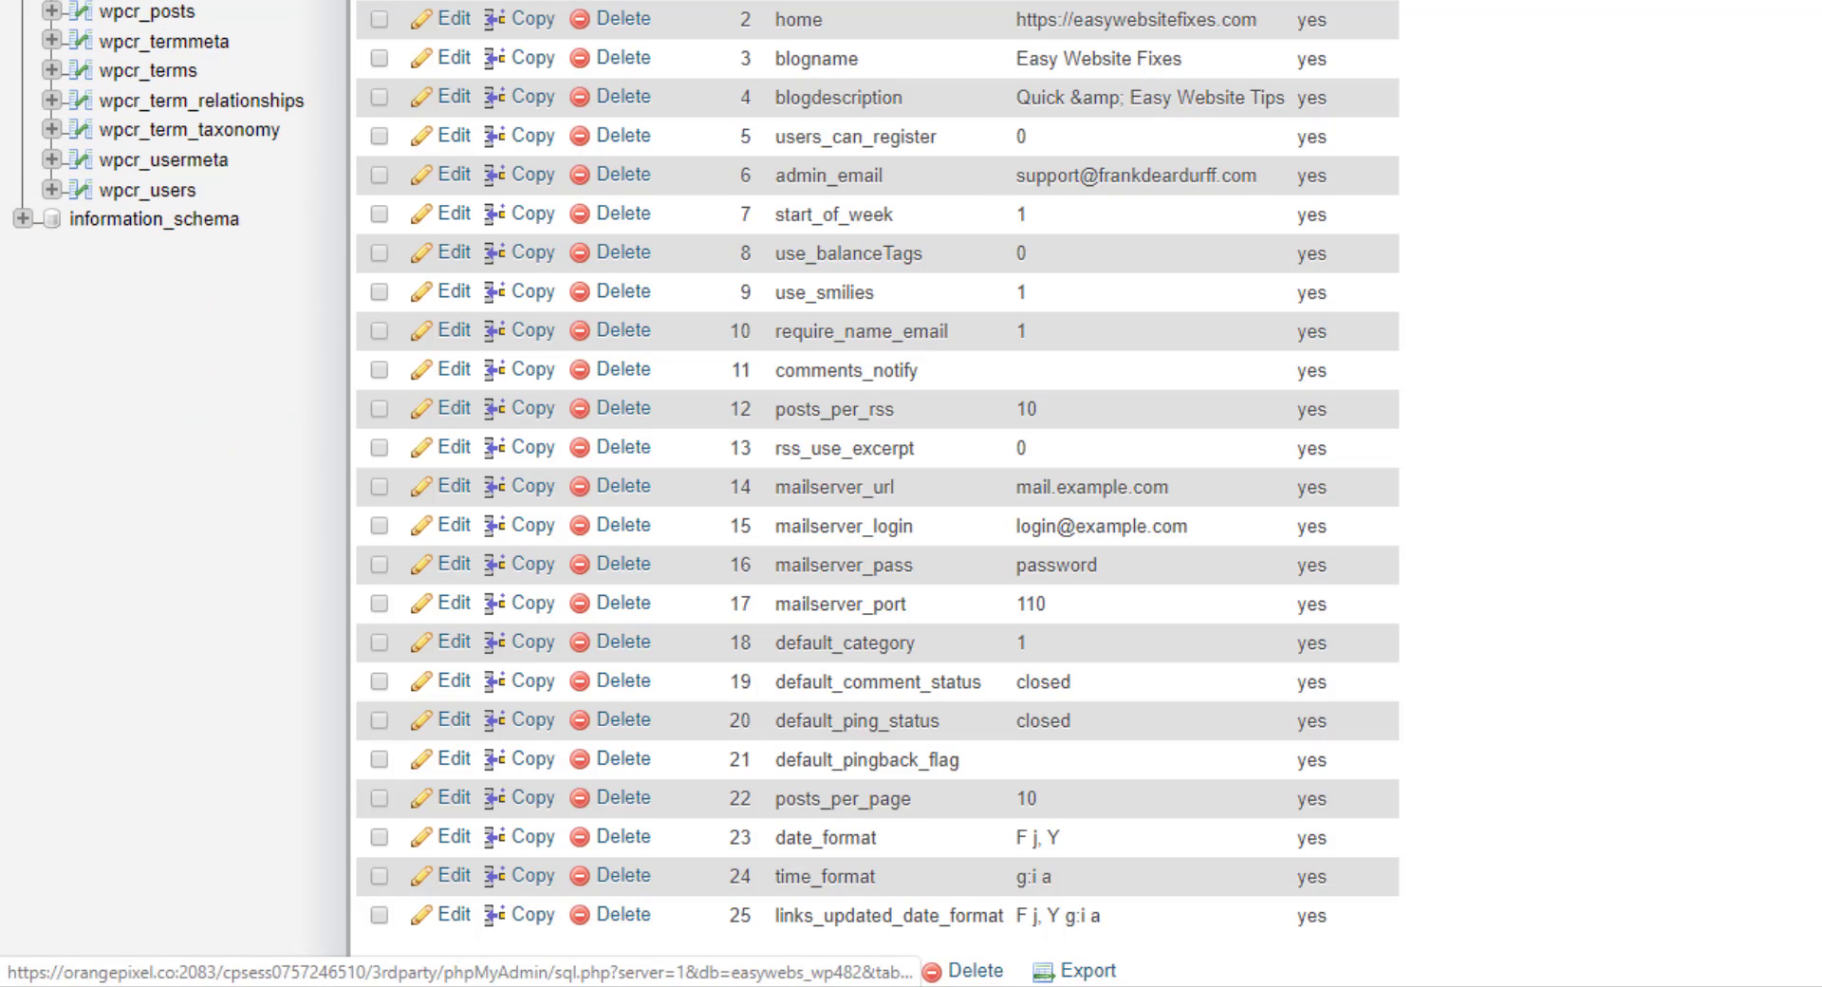
pyautogui.click(154, 196)
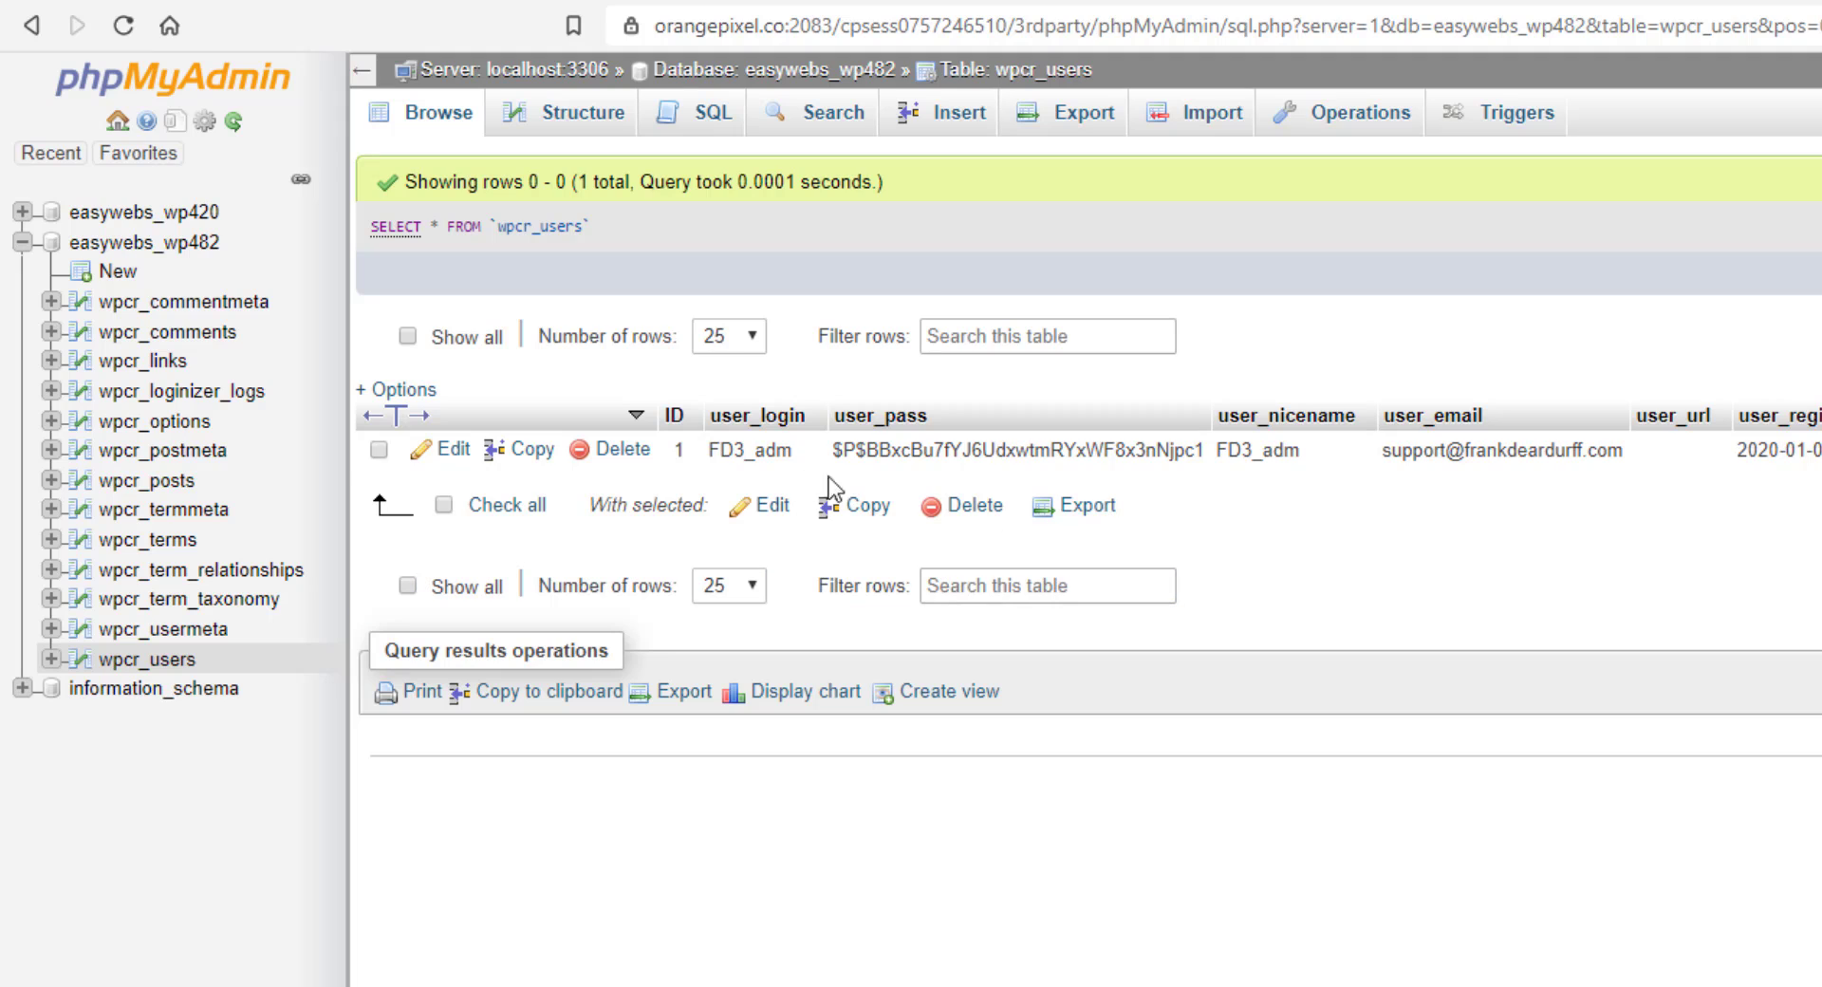
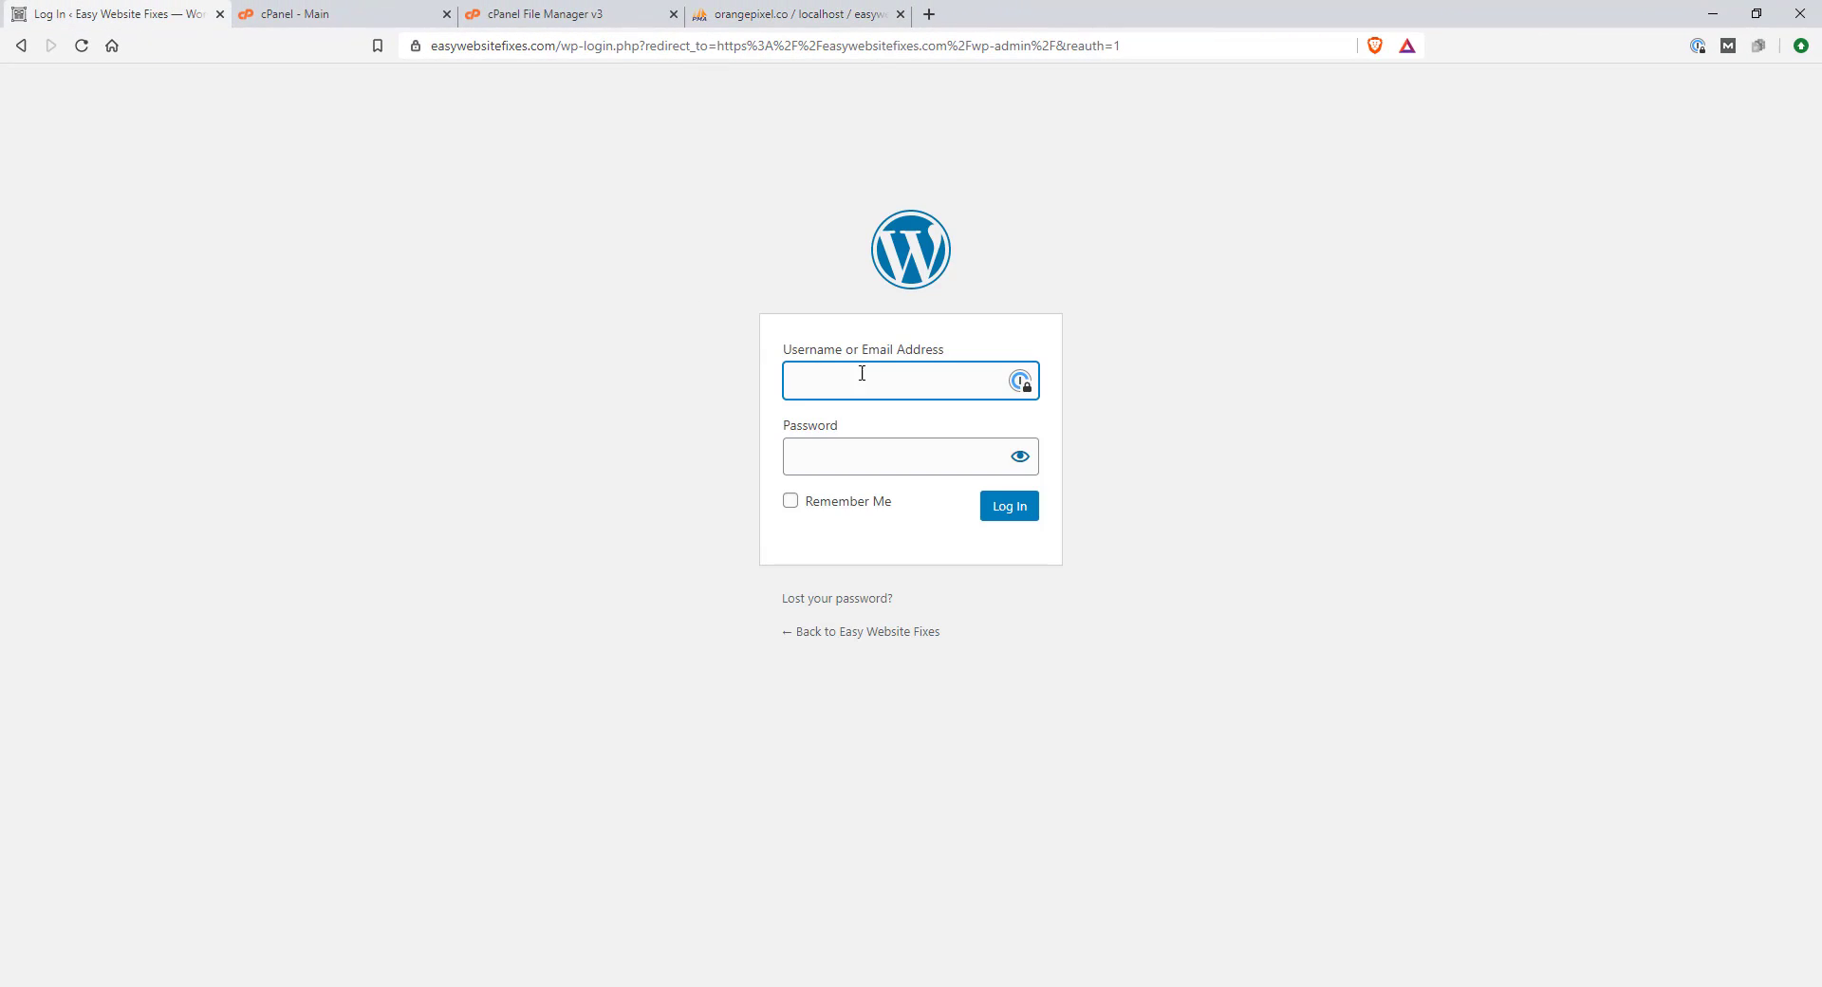
# Enter the recovered admin username and the account password, correcting a mistyped password
pyautogui.write('FD3_adm')
pyautogui.press('Tab')
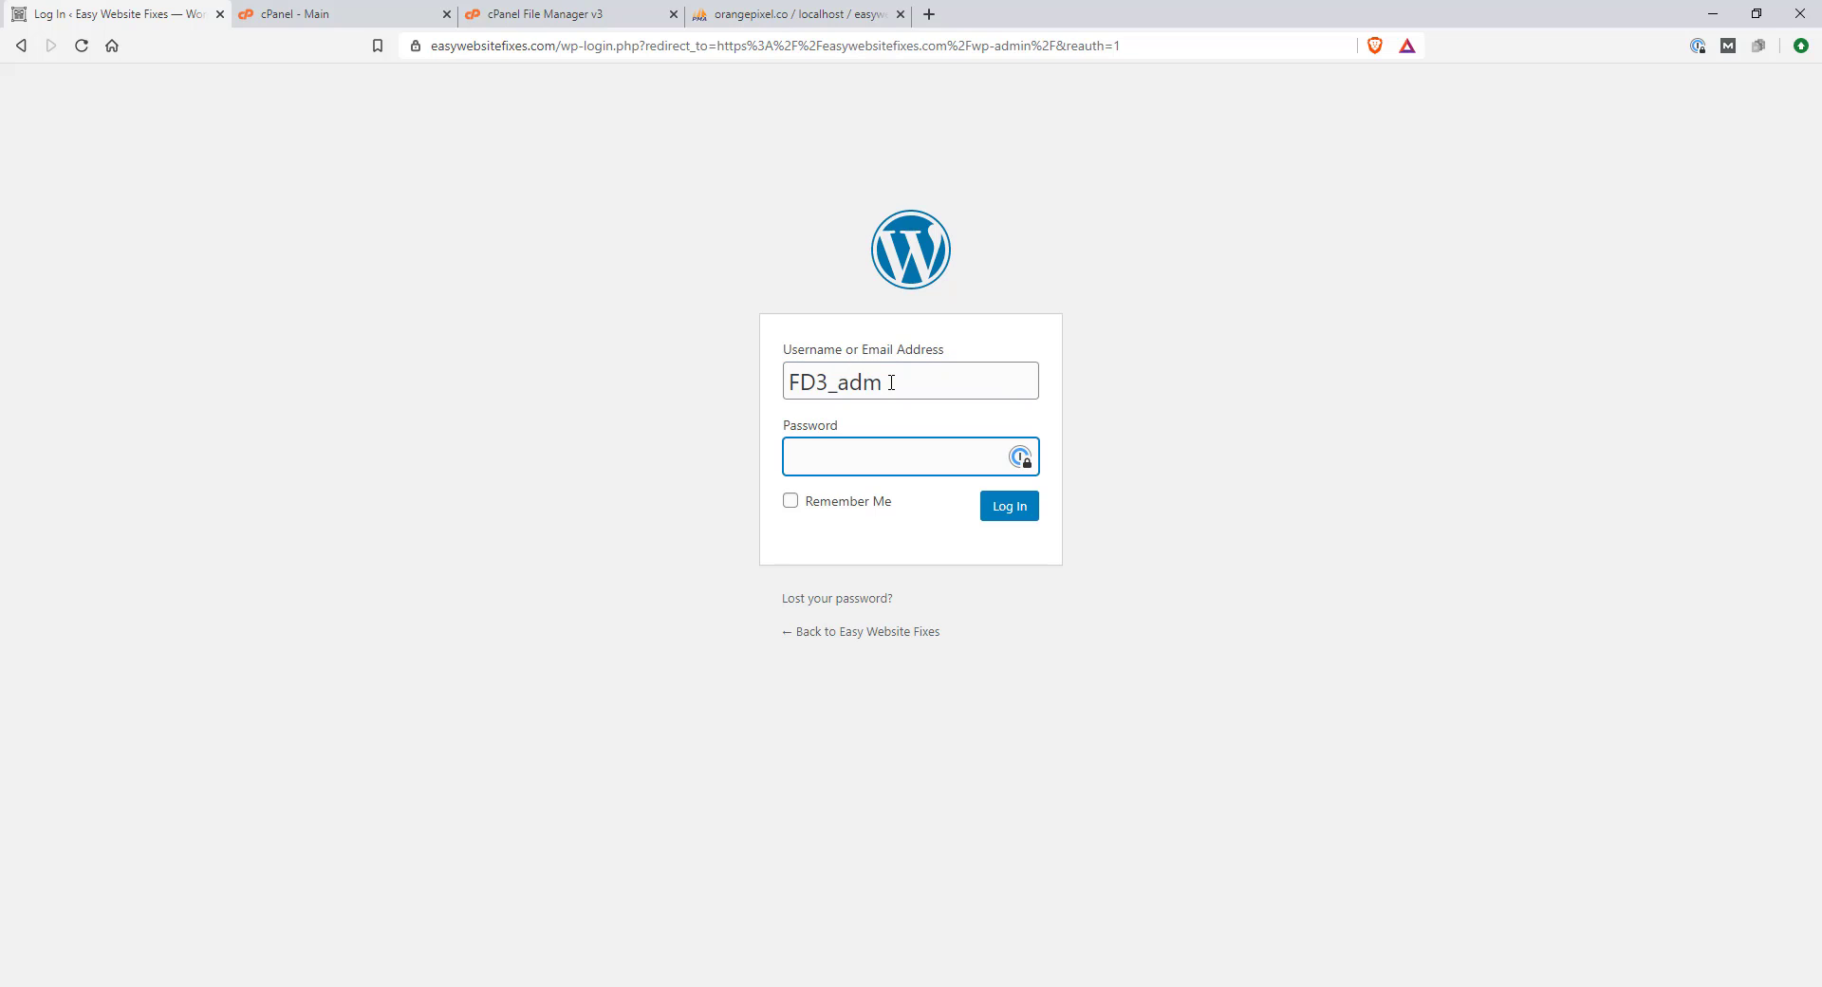
pyautogui.write('•••')
pyautogui.press('BackSpace')
pyautogui.press('BackSpace')
pyautogui.write('•••••••••••••')
# Log in to the dashboard and dismiss the Loginizer upgrade notice at the top
pyautogui.click(1014, 508)
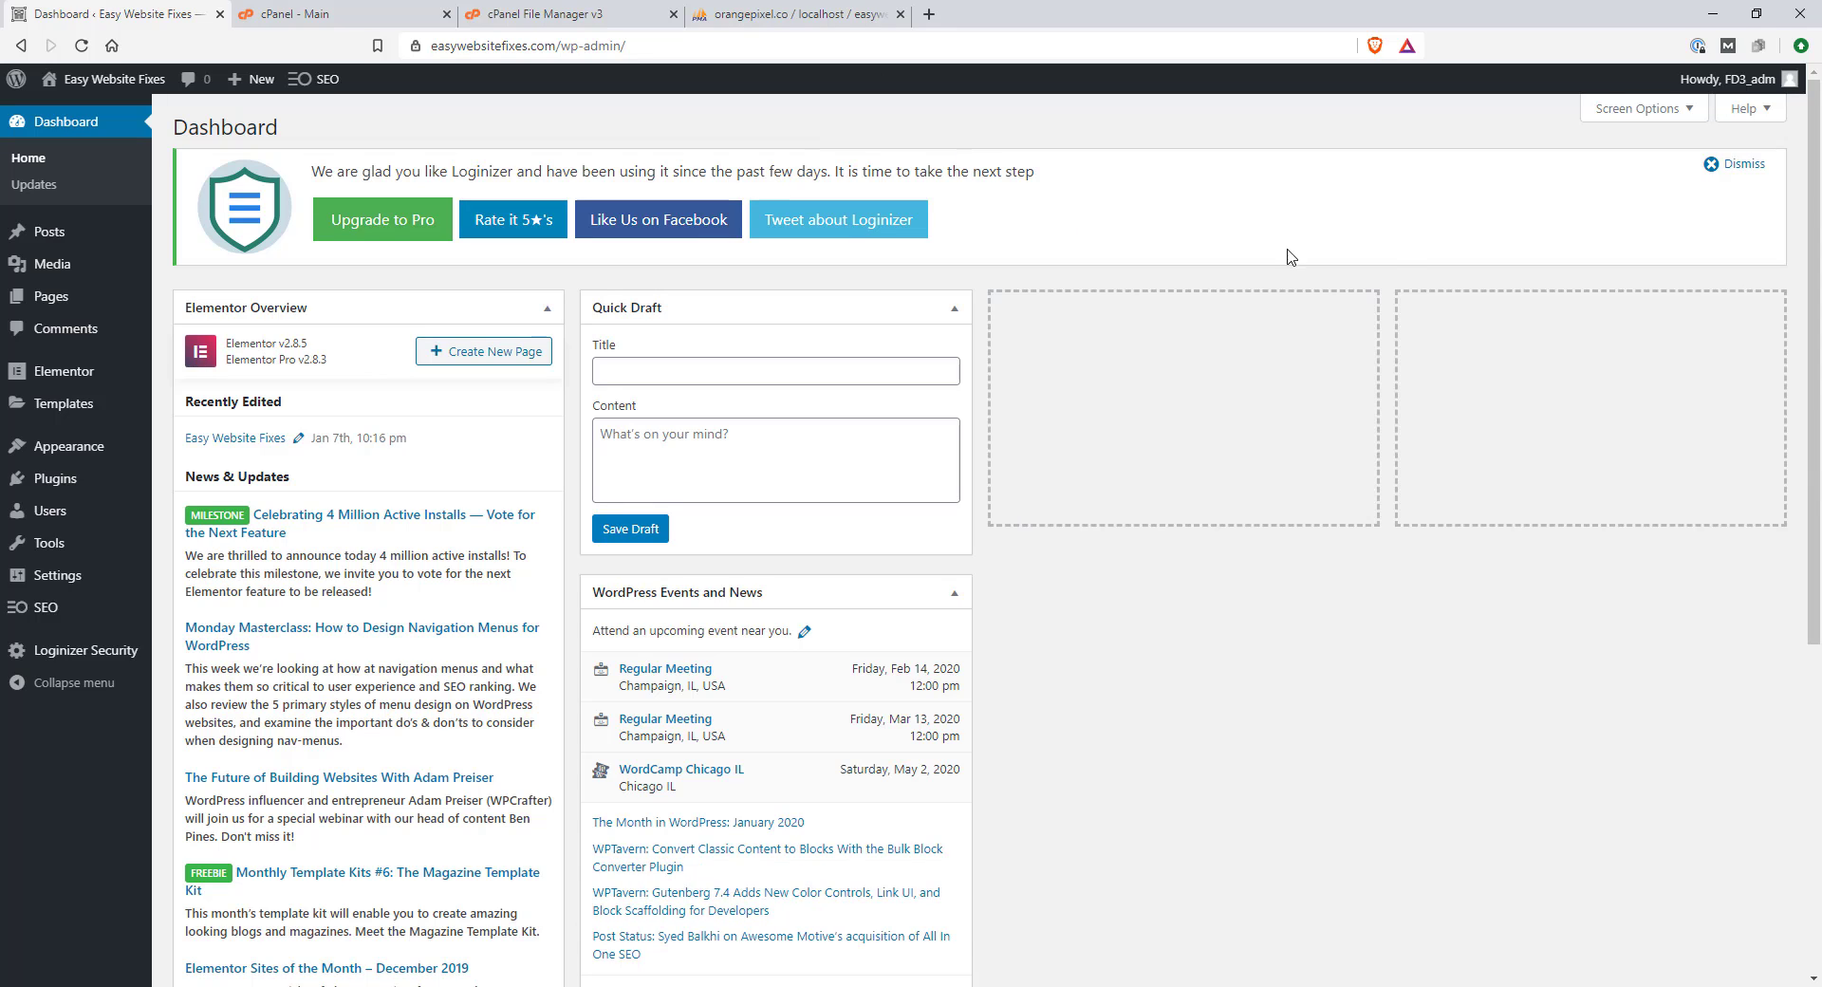
pyautogui.click(1752, 171)
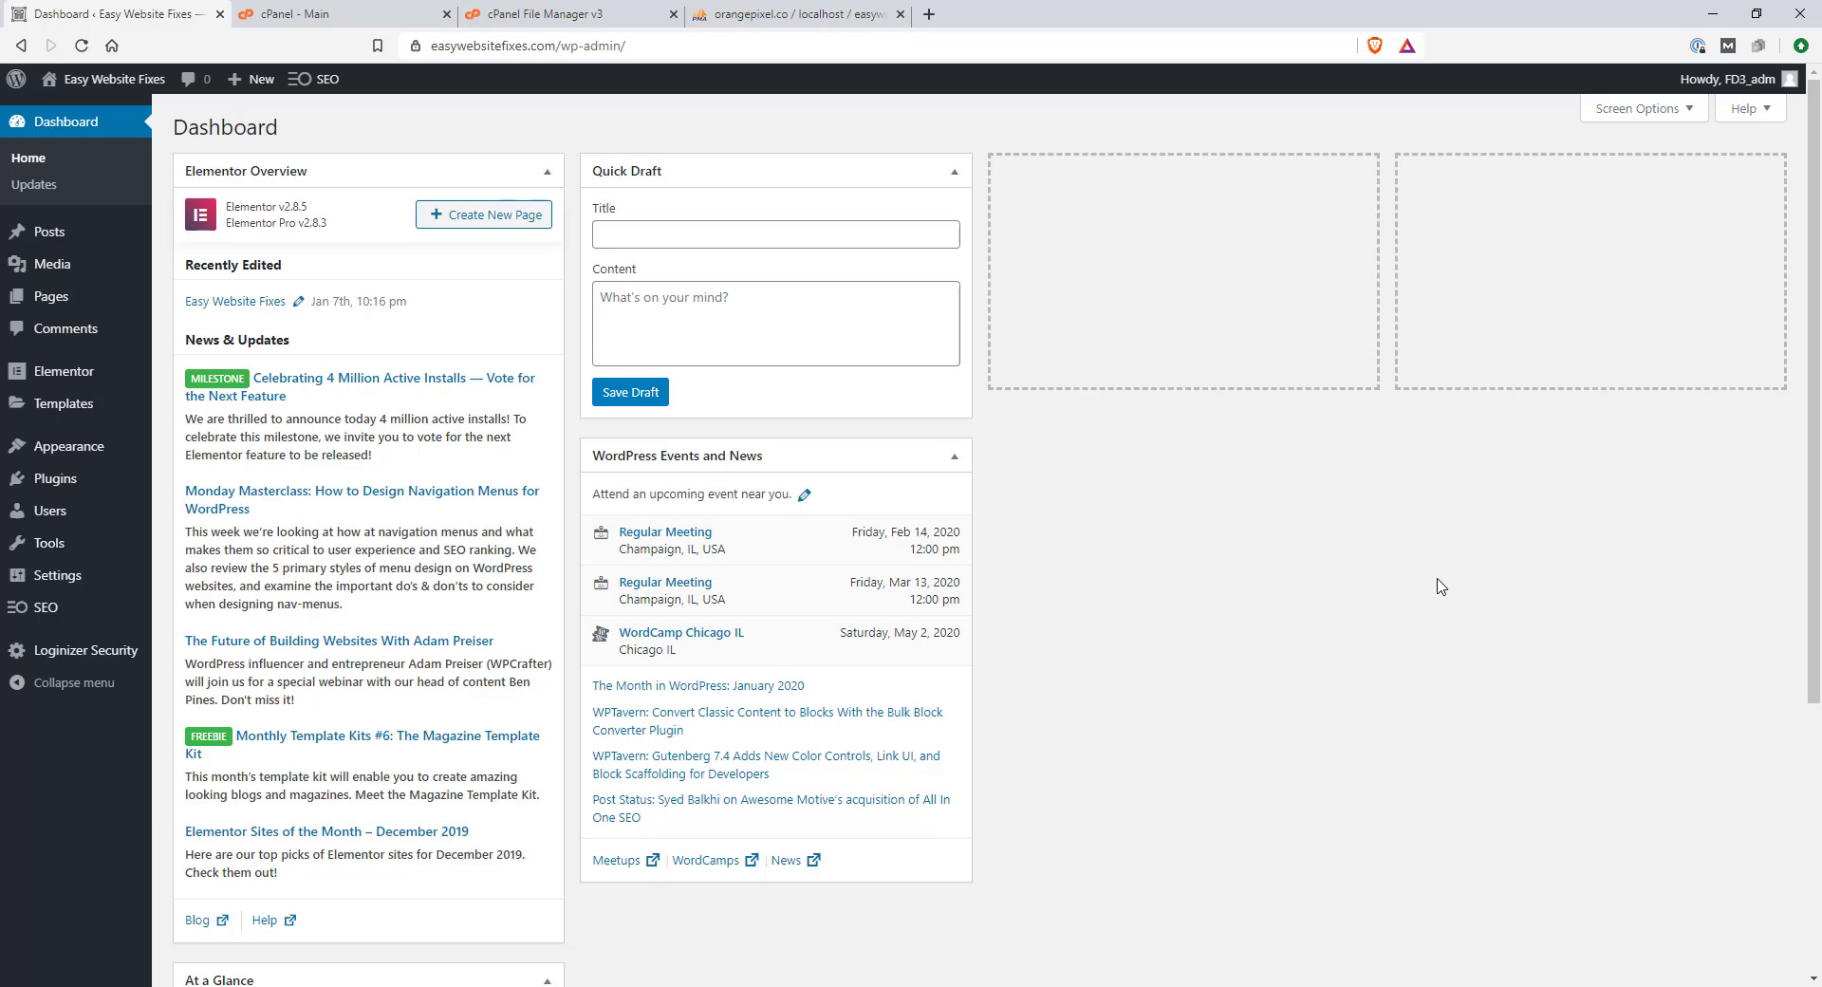